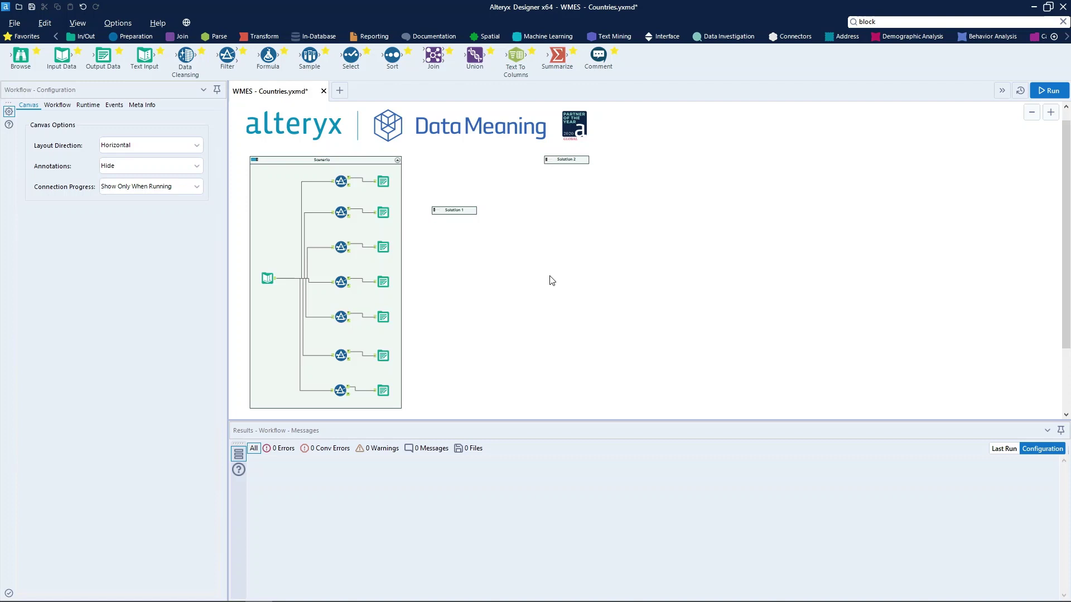
# Review the country list input and each continent Filter condition, including Asia, North America and Oceania.
pyautogui.click(268, 277)
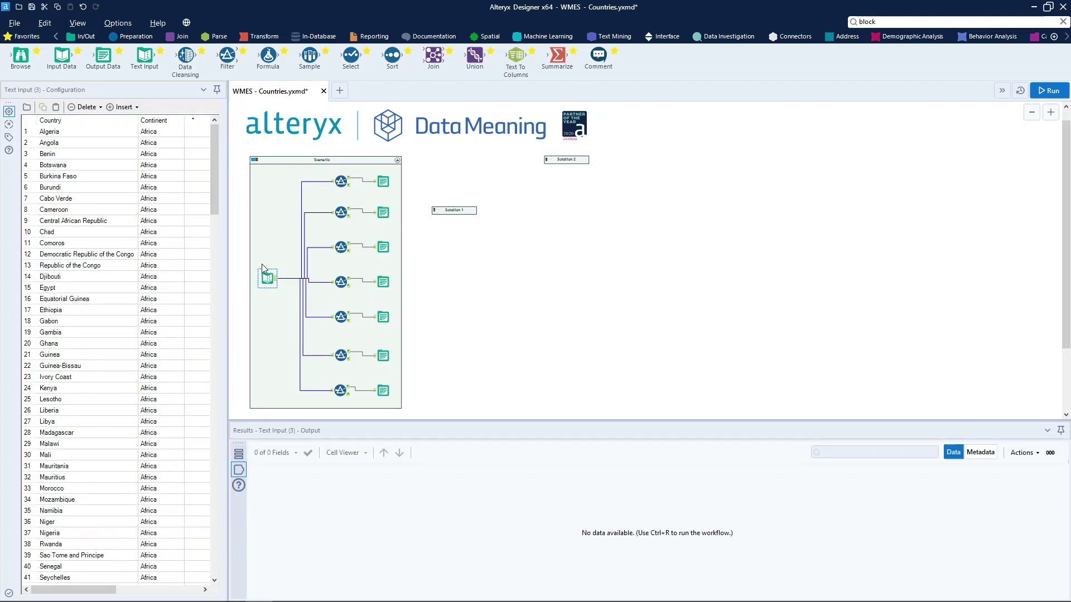
pyautogui.moveTo(216, 183)
pyautogui.mouseDown()
pyautogui.moveTo(207, 349)
pyautogui.moveTo(199, 190)
pyautogui.mouseUp()
pyautogui.click(341, 183)
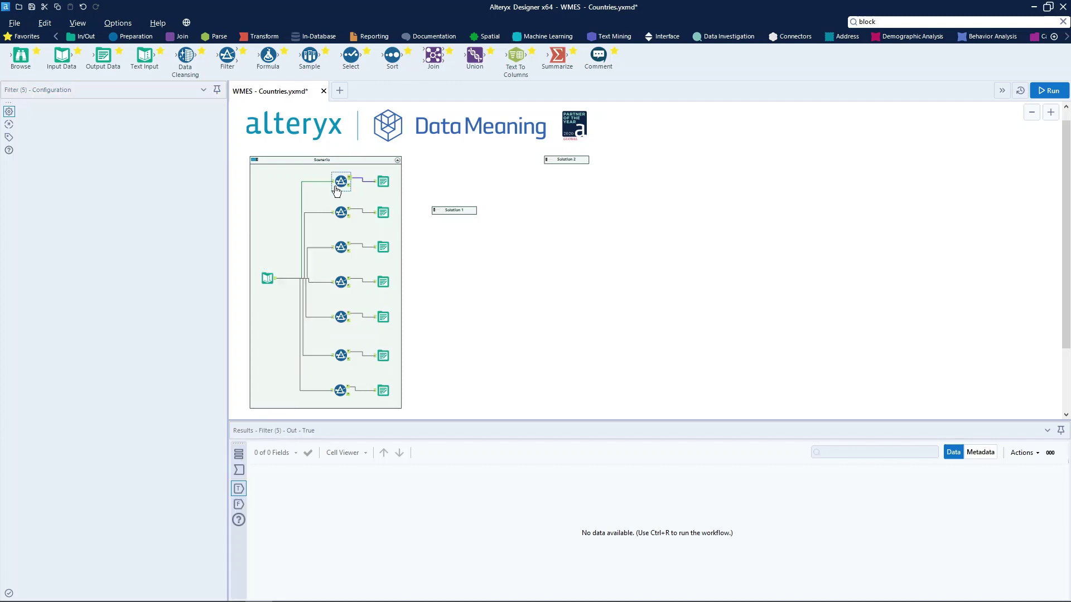
pyautogui.click(335, 218)
pyautogui.click(340, 243)
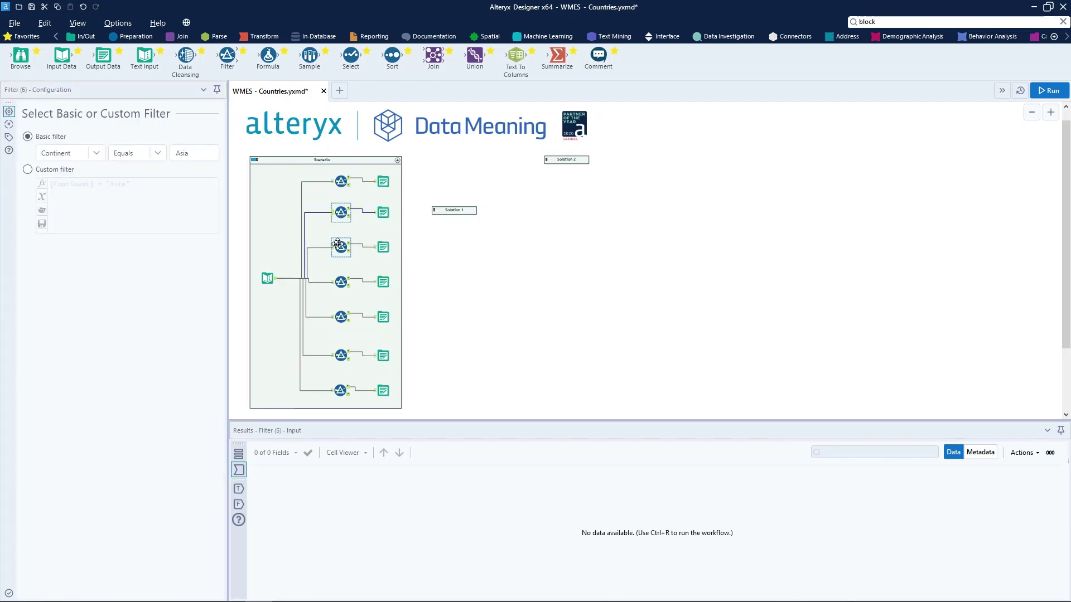
pyautogui.click(340, 281)
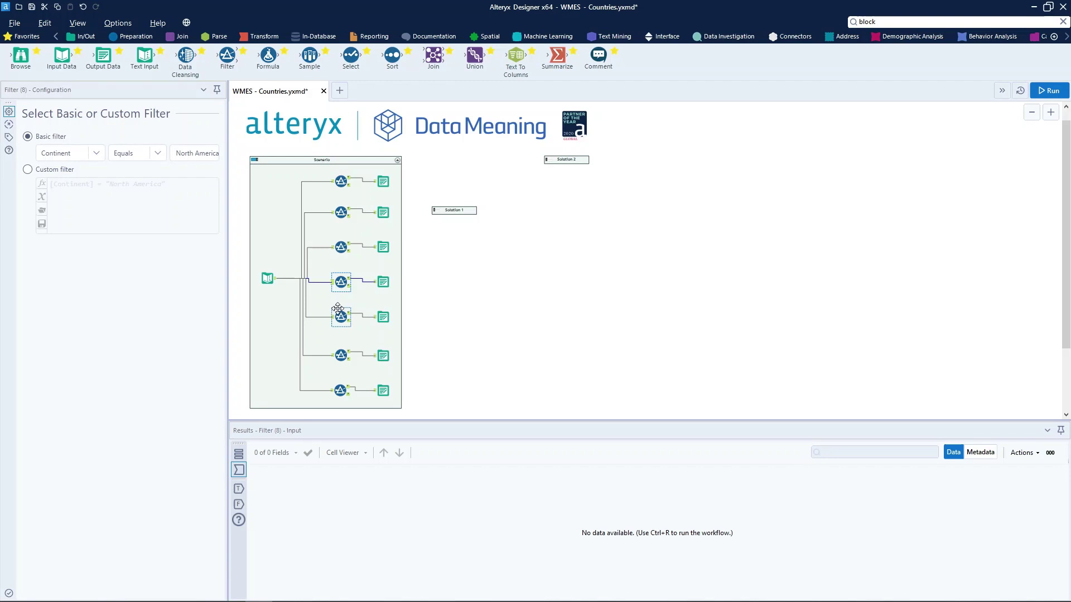
pyautogui.click(341, 316)
pyautogui.click(341, 356)
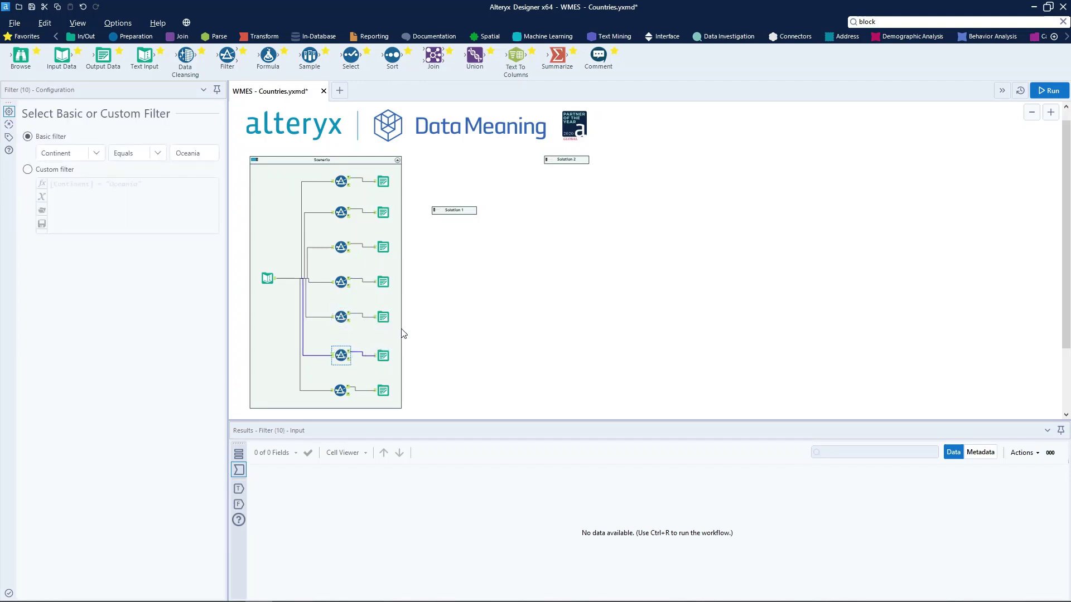
# Check the Africa, North America and South America sheet output settings, then deselect to workflow settings.
pyautogui.click(383, 182)
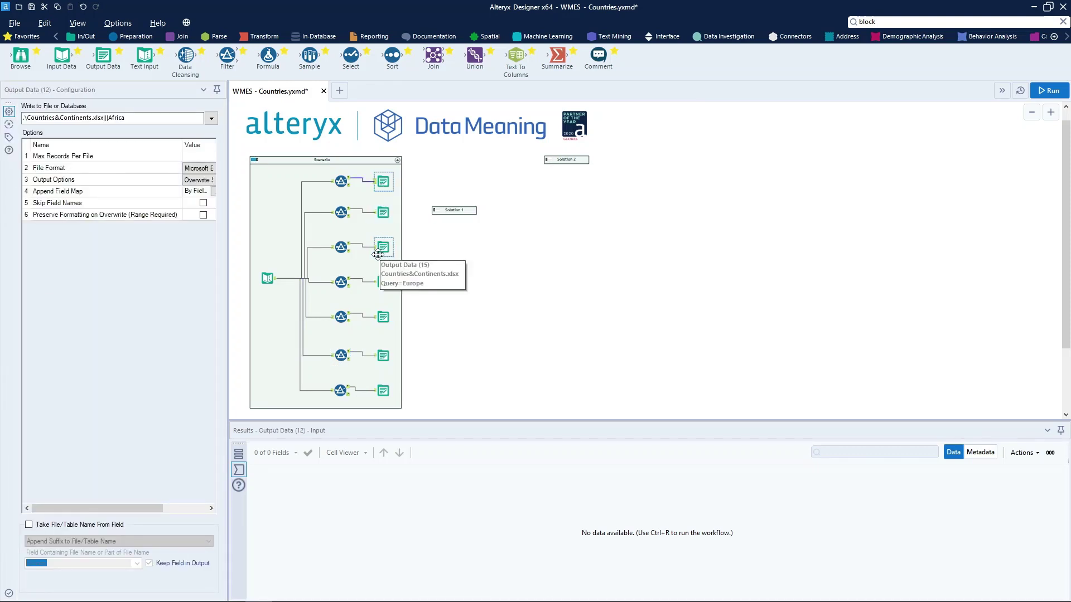
pyautogui.click(384, 281)
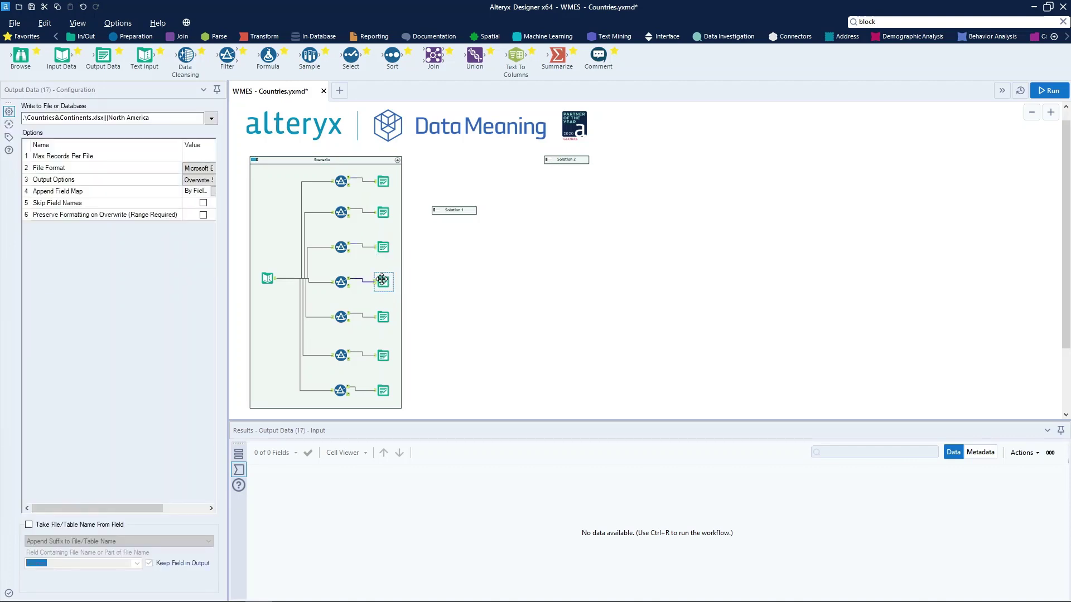
pyautogui.click(383, 316)
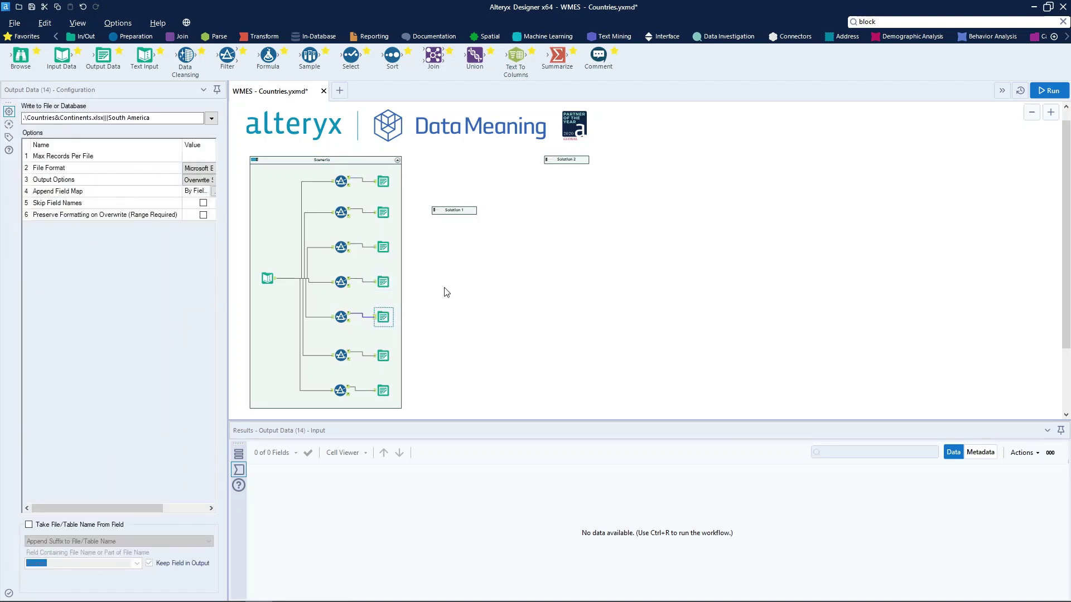
pyautogui.click(447, 292)
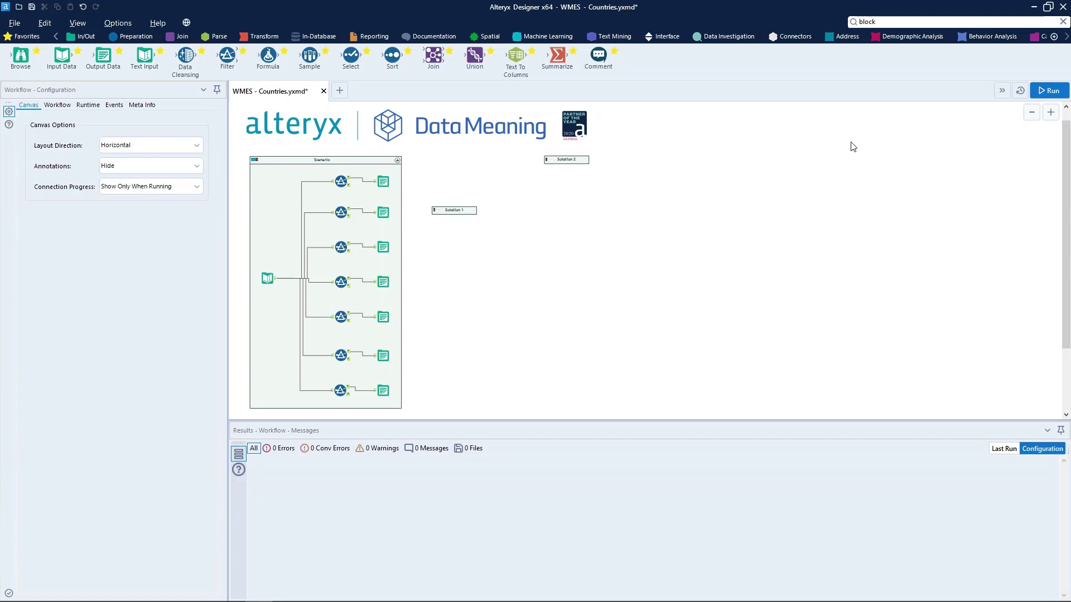
# Run the workflow and show only its six Countries&Continents.xlsx file-already-open errors.
pyautogui.click(1048, 90)
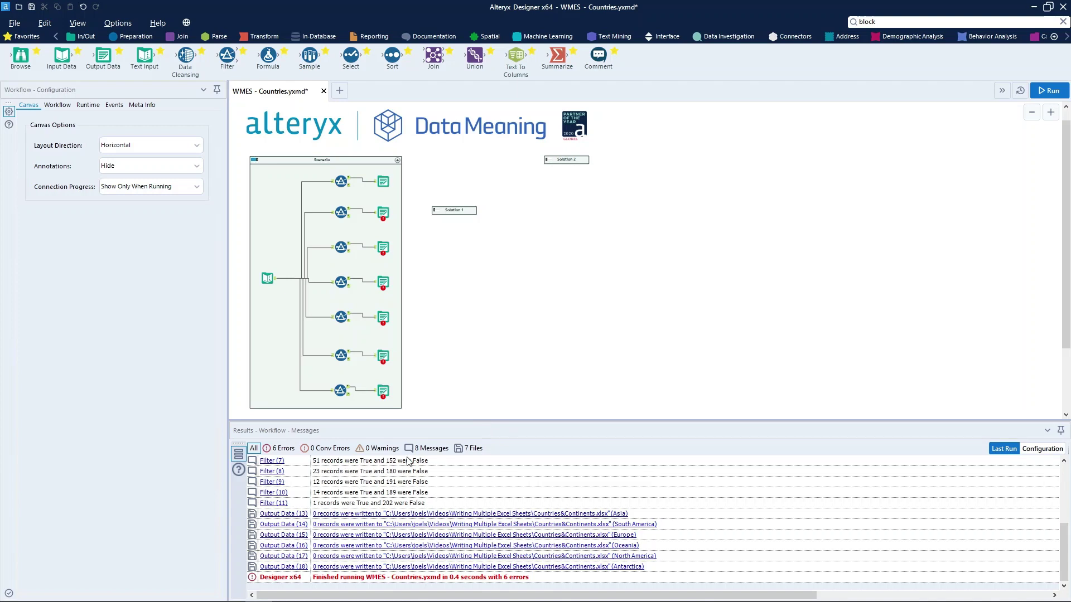
pyautogui.click(279, 449)
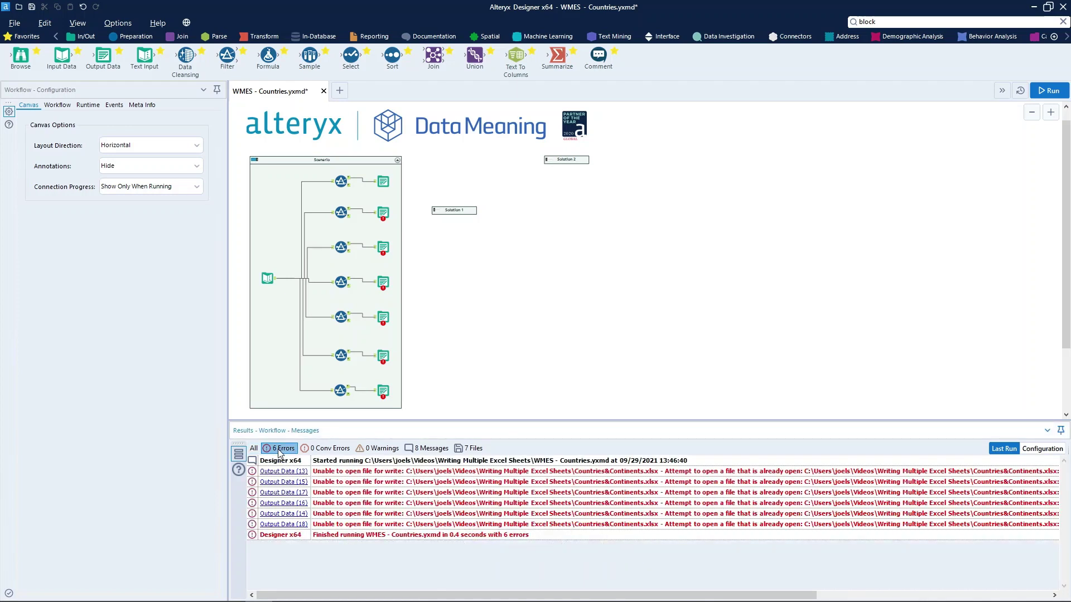
pyautogui.click(336, 474)
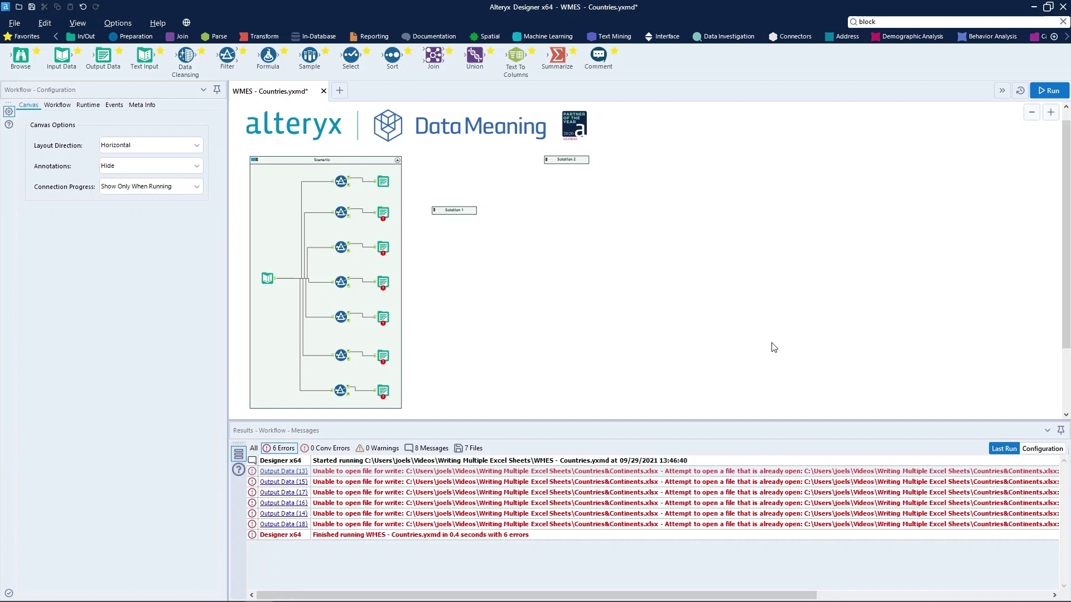
pyautogui.press('alt')
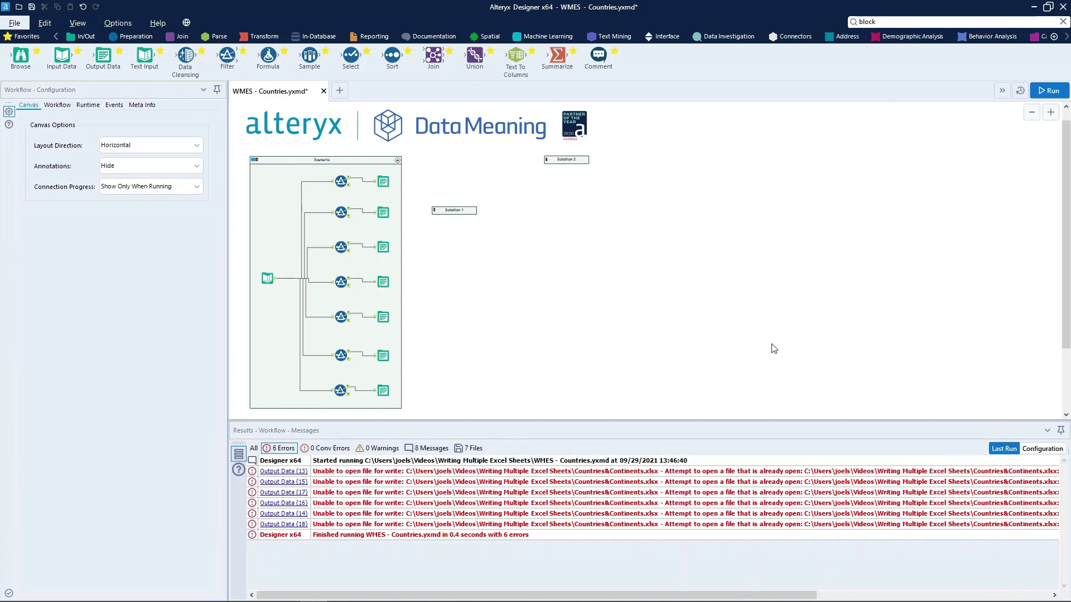
# Expand Solution 1 and inspect its Text Input's Continent column and the Output Data settings.
pyautogui.click(436, 211)
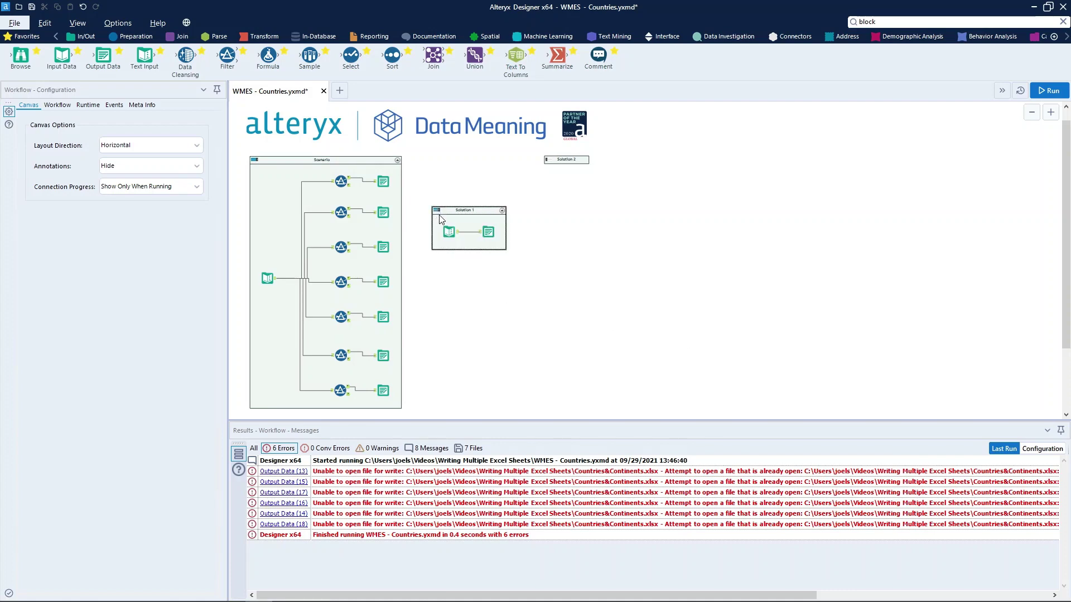
pyautogui.click(450, 230)
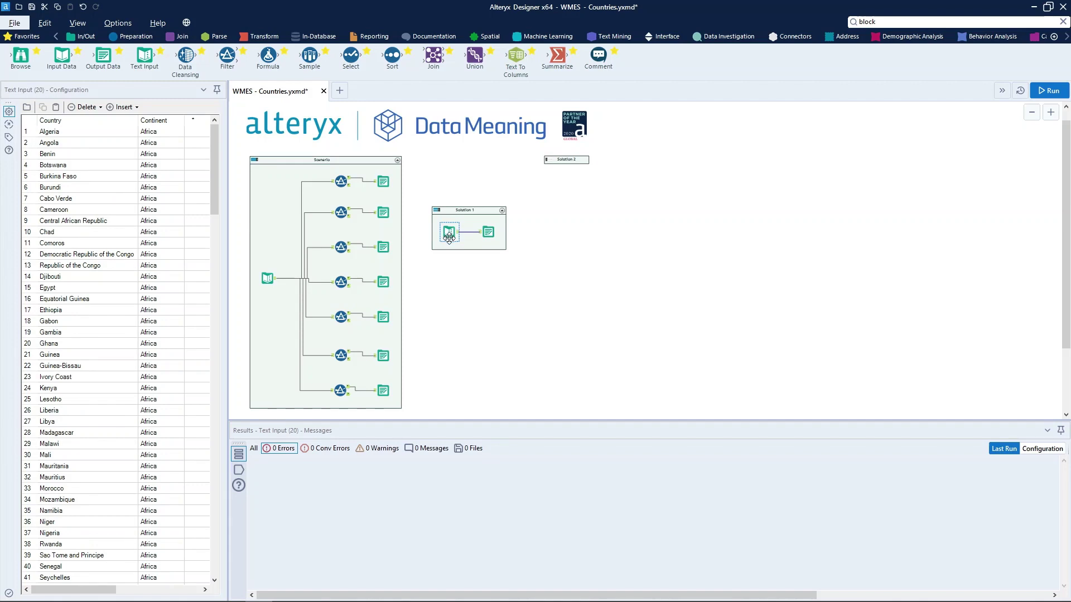
pyautogui.click(175, 124)
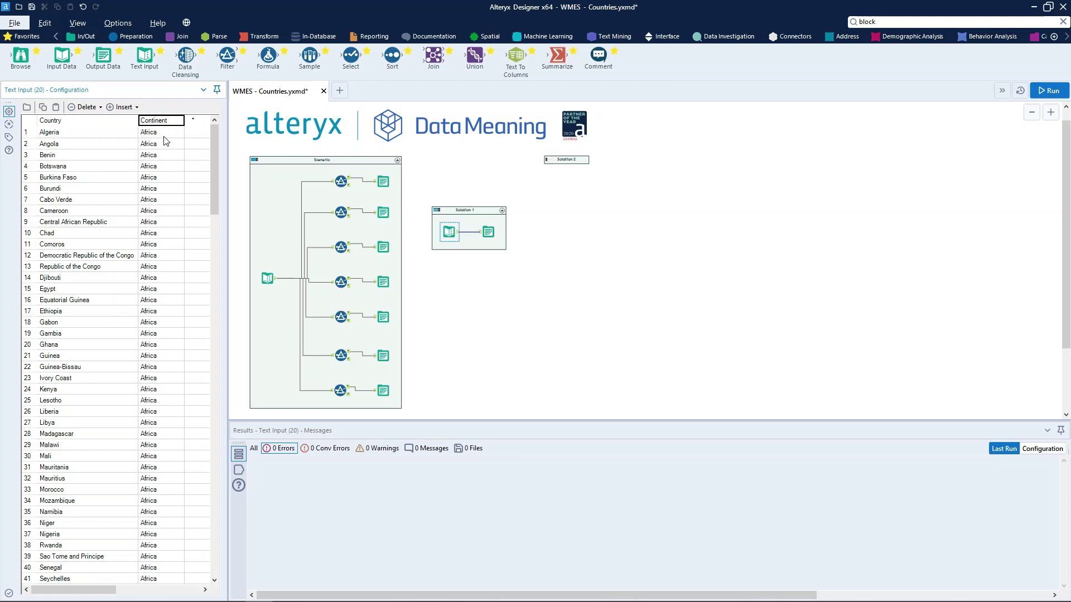
pyautogui.click(488, 231)
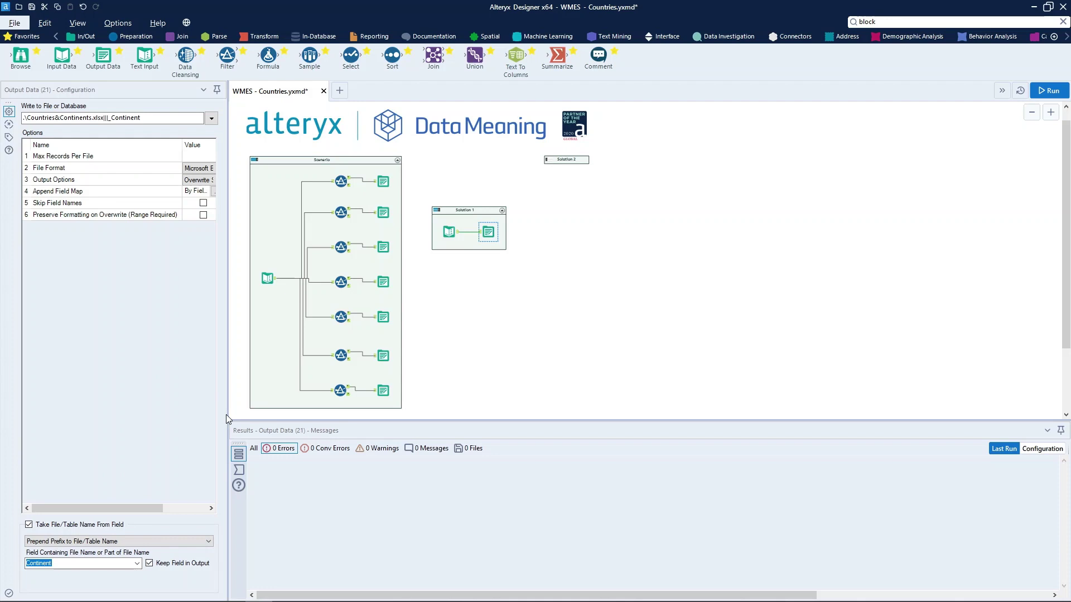
pyautogui.moveTo(226, 413); pyautogui.dragTo(297, 415)
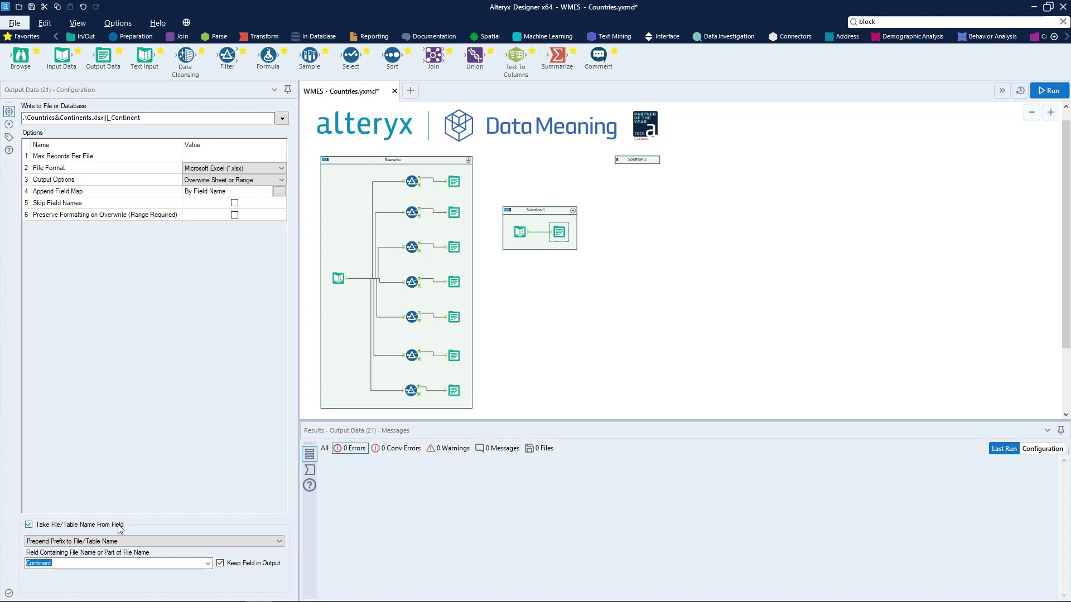
# Keep Prepend Prefix sheet naming from the Continent field, then rerun the workflow with Ctrl+R.
pyautogui.click(128, 540)
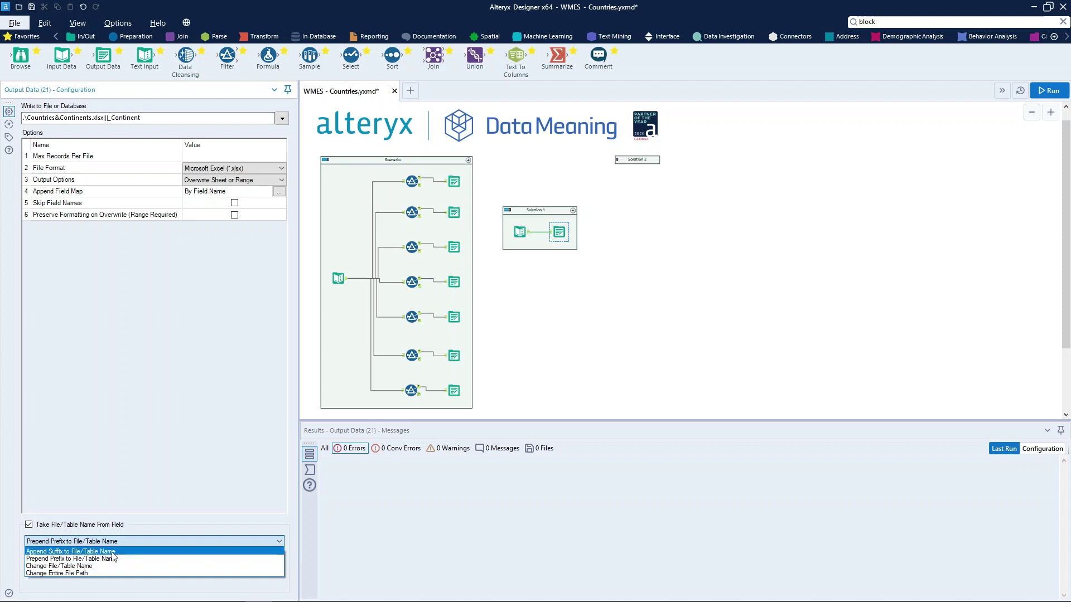
pyautogui.click(138, 493)
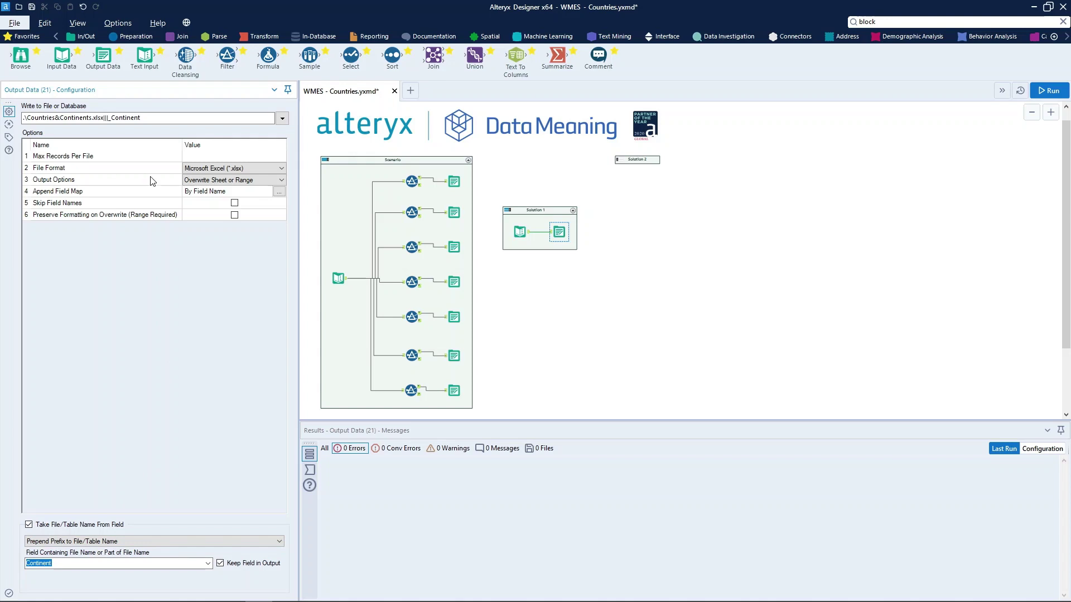
pyautogui.moveTo(141, 117); pyautogui.dragTo(110, 118)
pyautogui.click(126, 119)
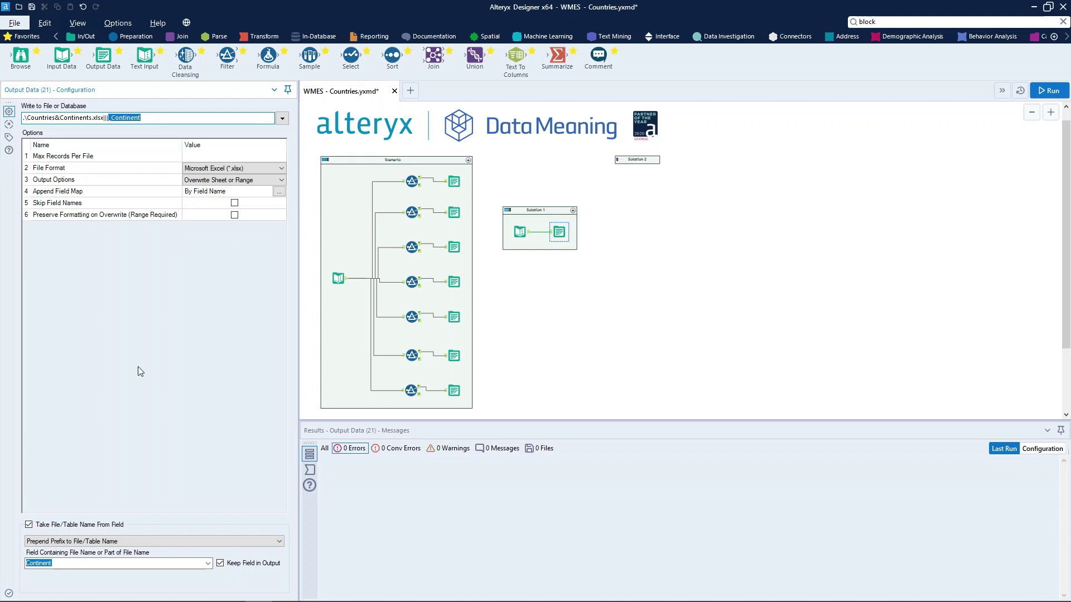
pyautogui.click(50, 563)
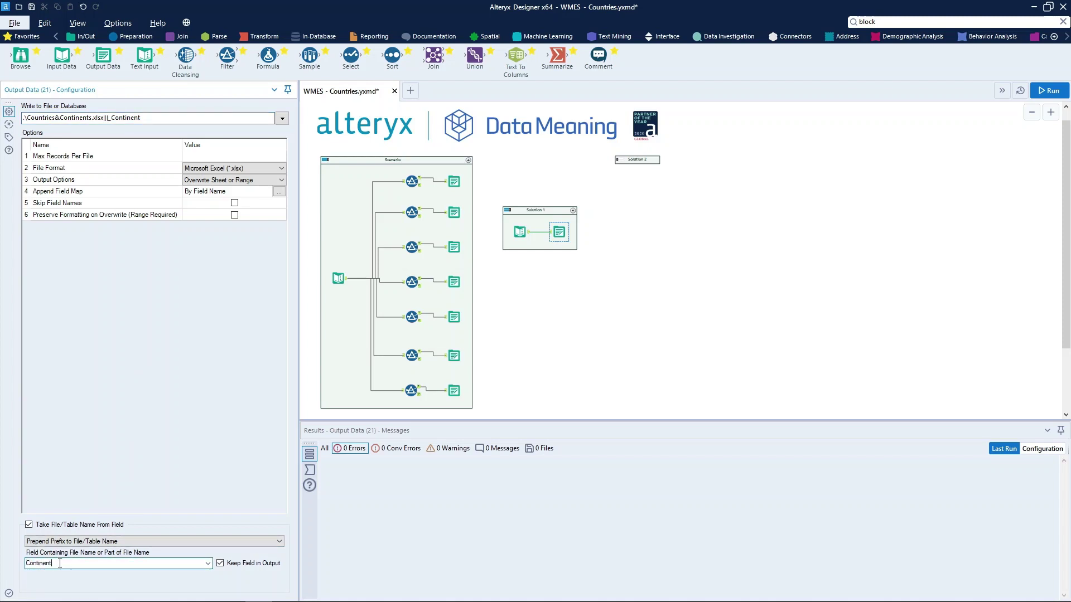
pyautogui.moveTo(49, 564); pyautogui.dragTo(22, 563)
pyautogui.click(60, 555)
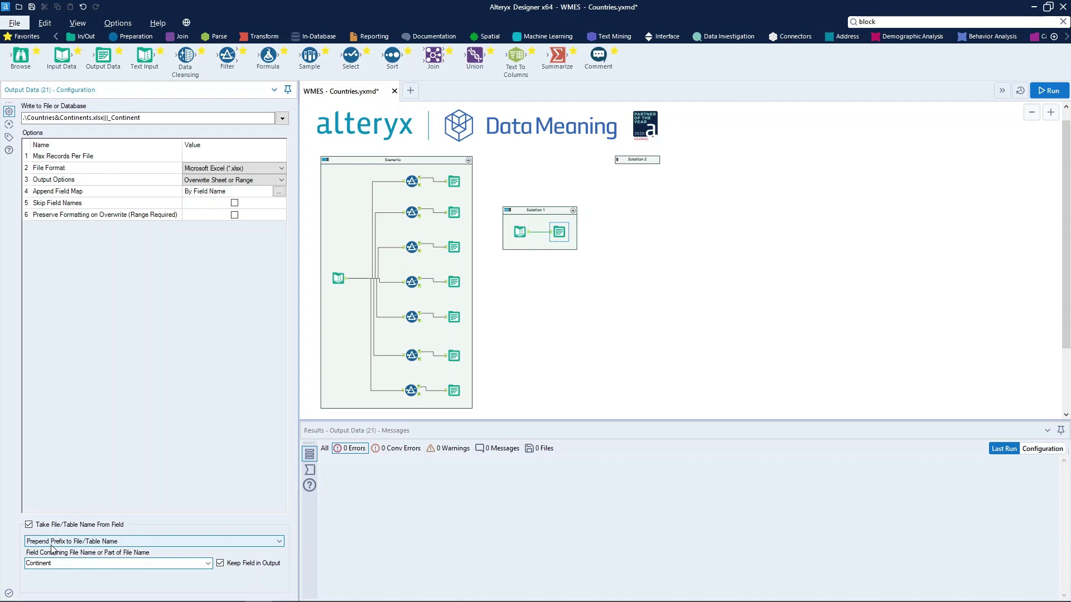
pyautogui.doubleClick(111, 122)
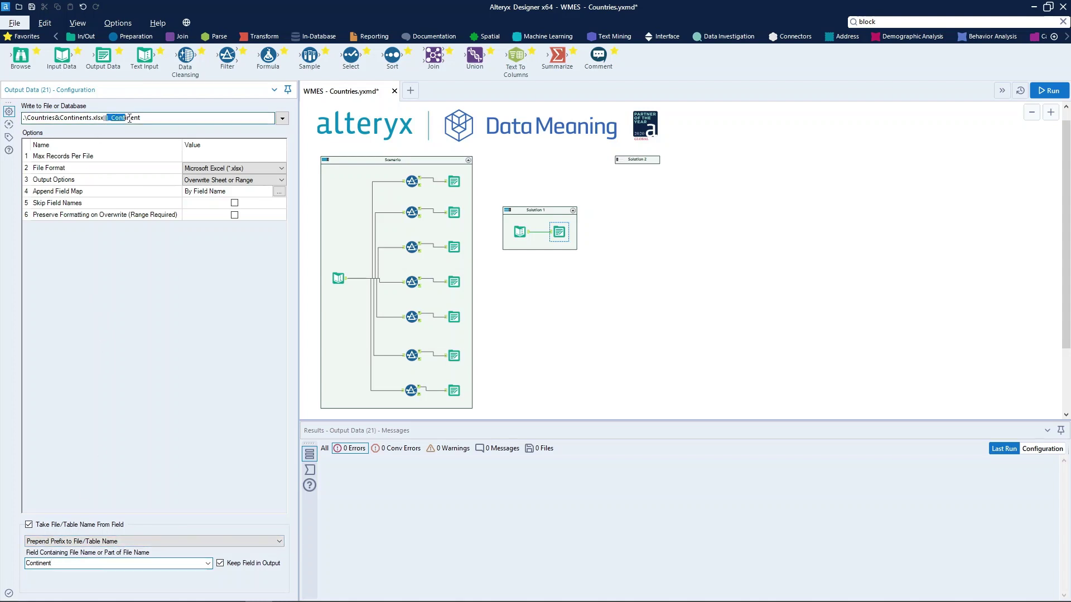
pyautogui.click(542, 275)
pyautogui.hotkey('ctrl', 'r')
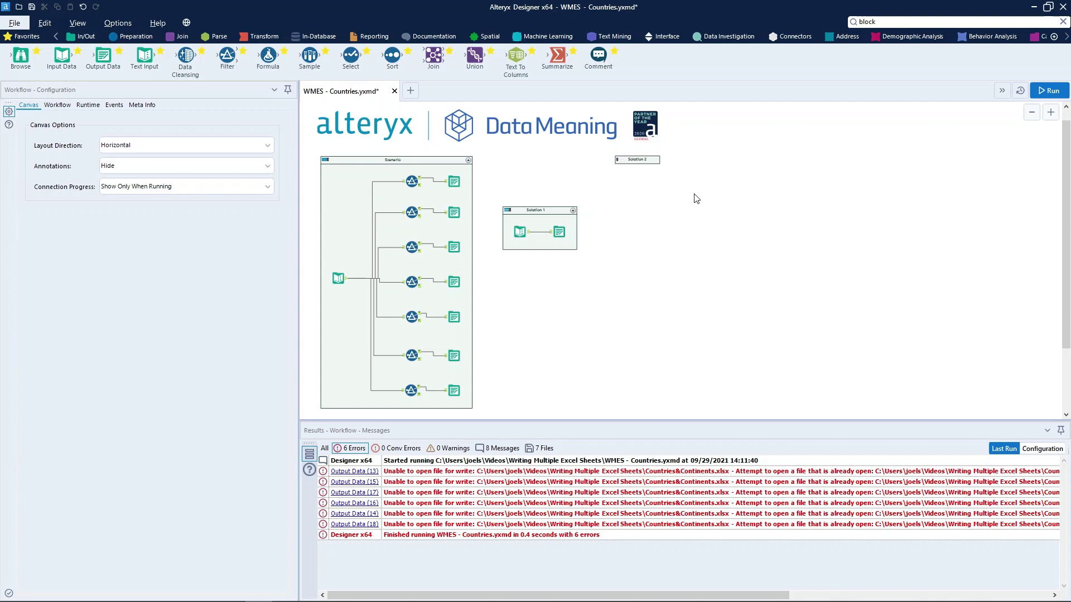
pyautogui.click(325, 161)
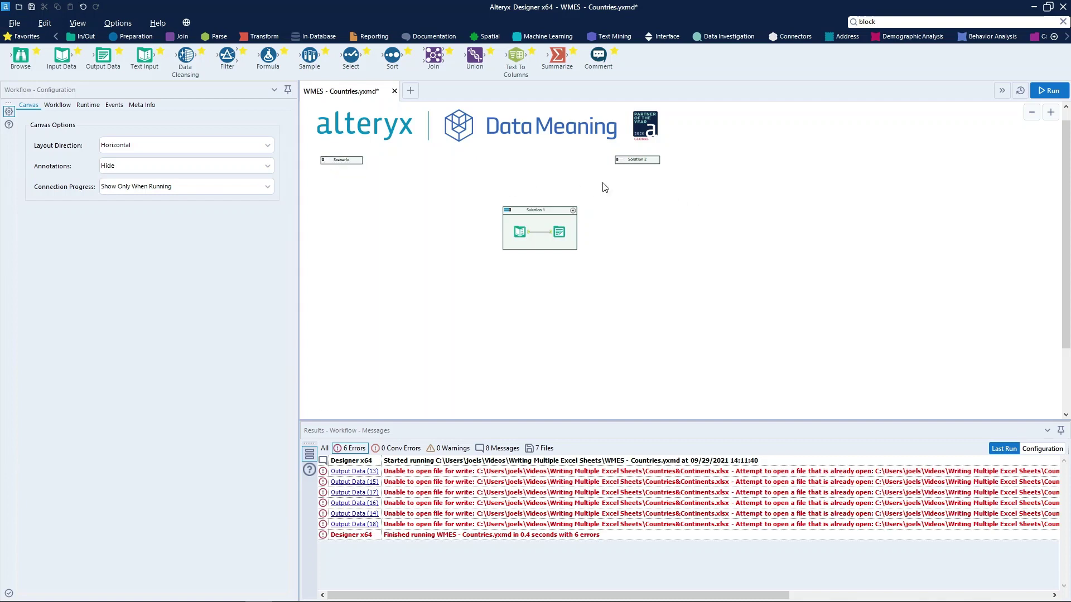
pyautogui.click(1034, 93)
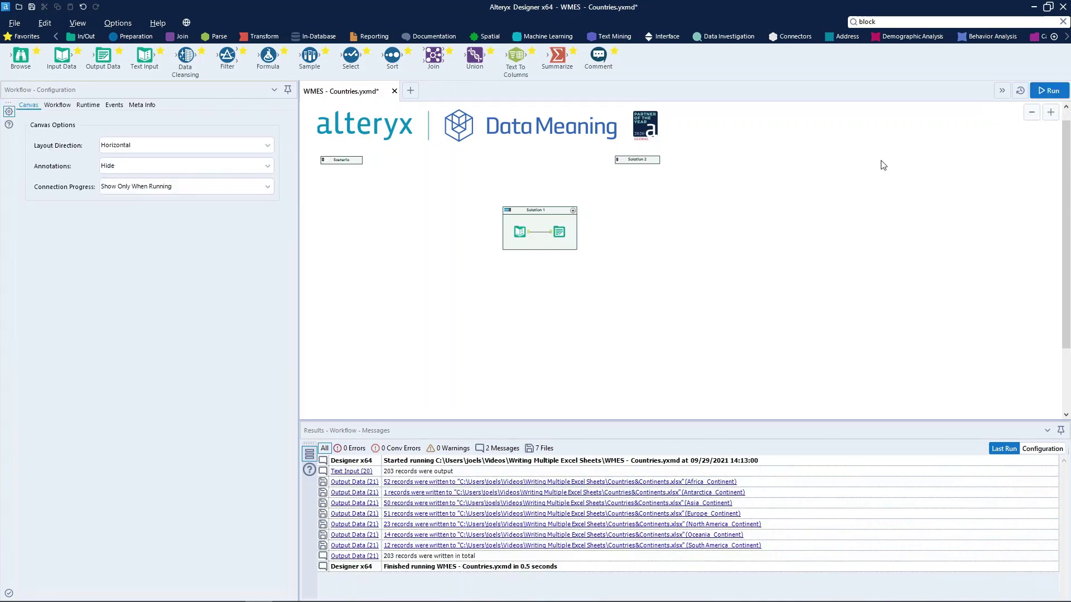
pyautogui.click(530, 449)
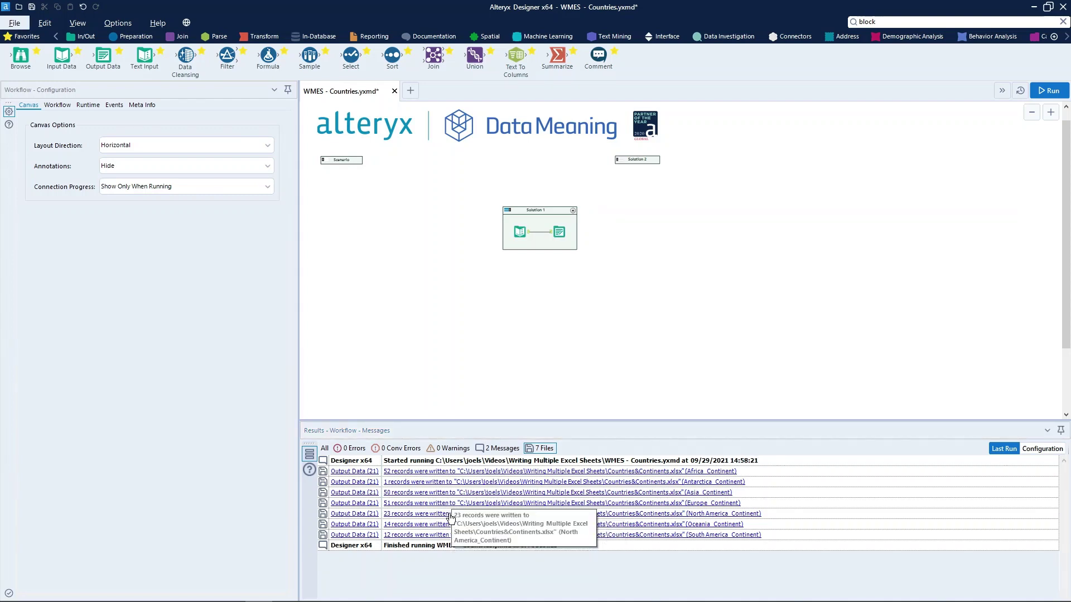
pyautogui.click(451, 514)
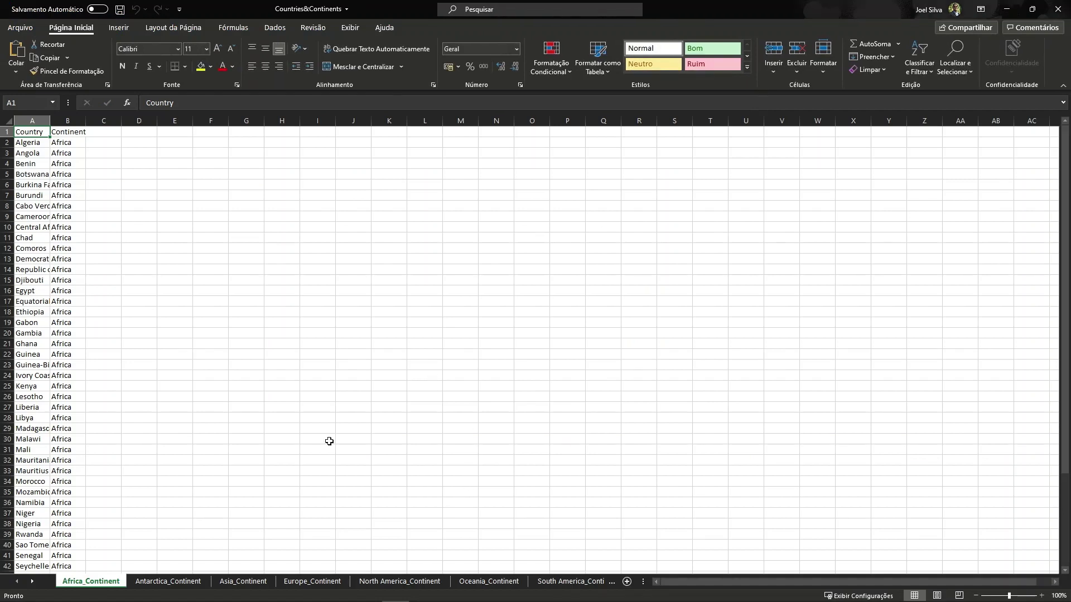
pyautogui.click(180, 583)
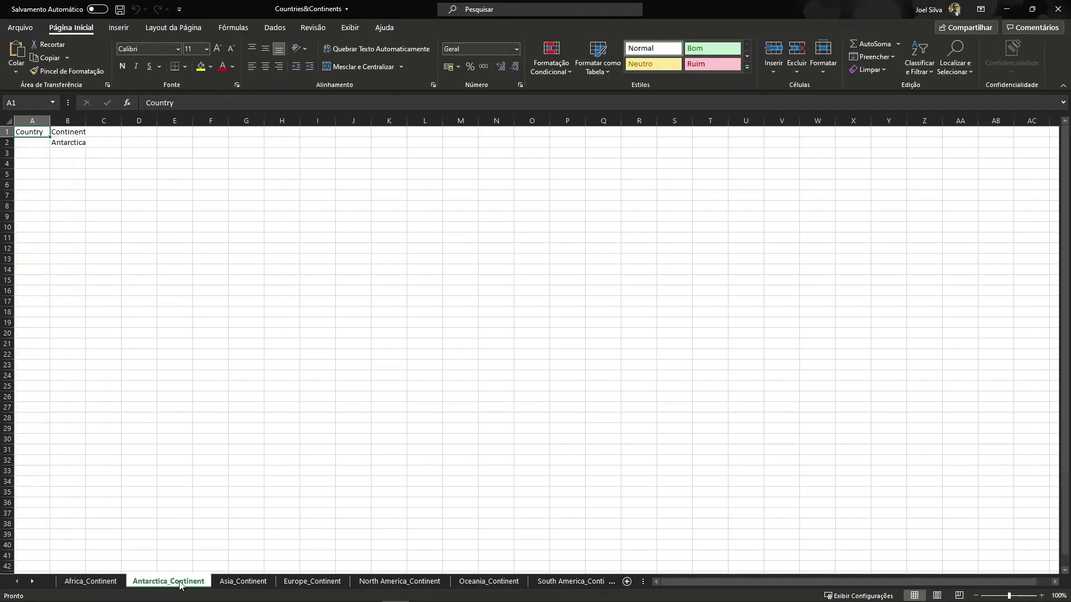
pyautogui.click(241, 582)
pyautogui.click(304, 583)
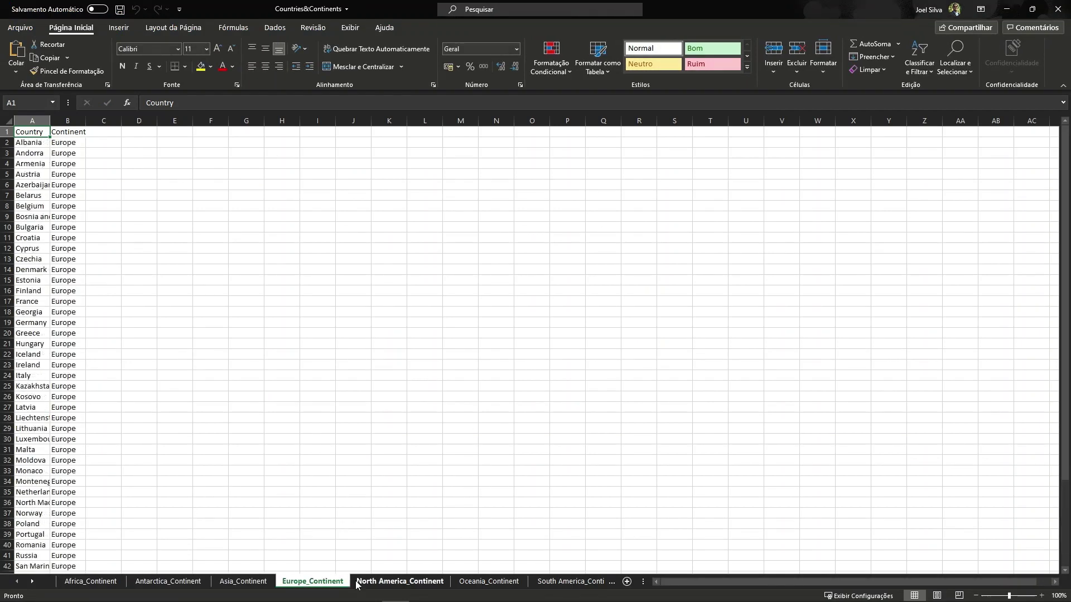
pyautogui.click(357, 583)
pyautogui.click(489, 582)
pyautogui.click(566, 582)
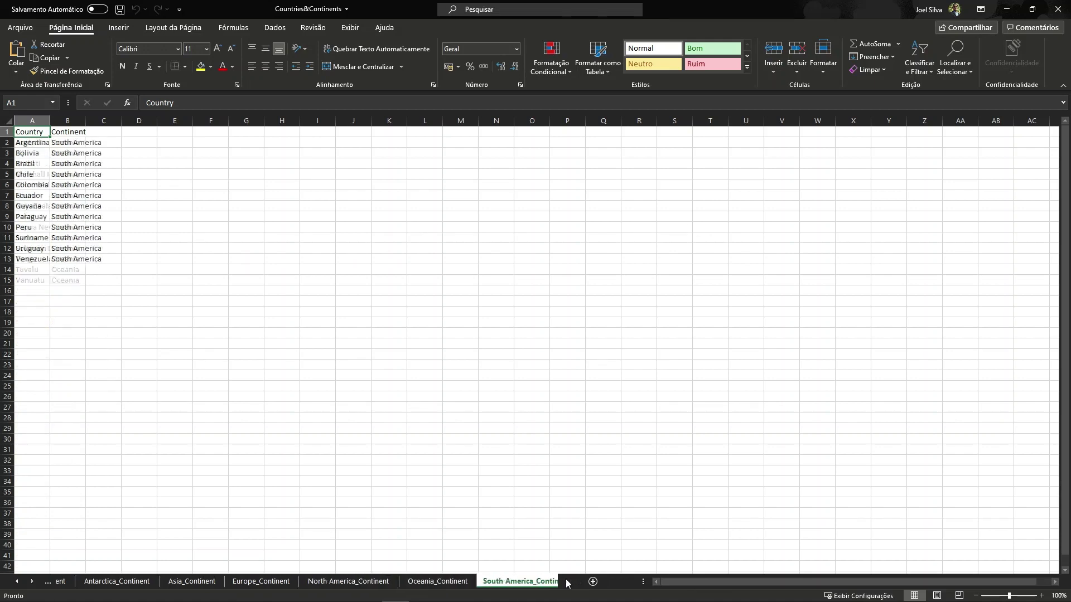
pyautogui.click(1051, 17)
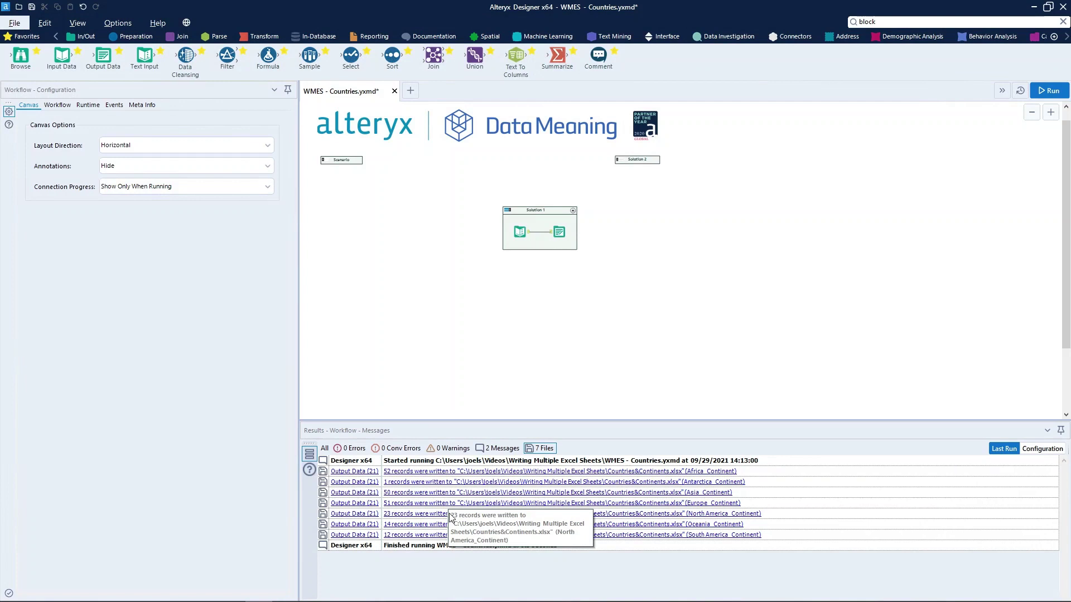
# Collapse Solution 1 and expand Solution 2, zooming in on its filter and output chain.
pyautogui.click(509, 211)
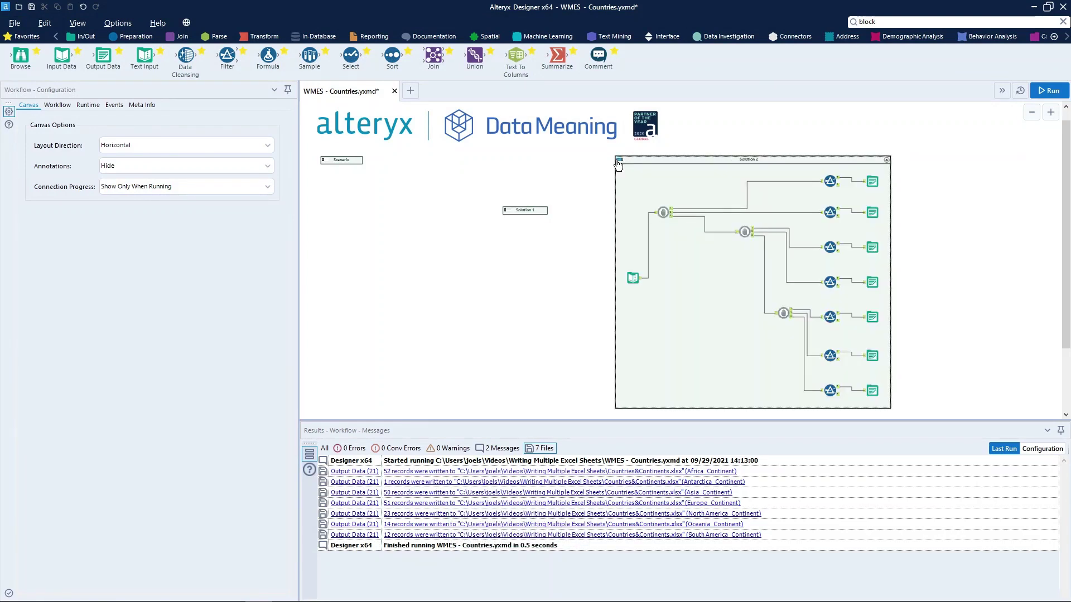
pyautogui.click(617, 160)
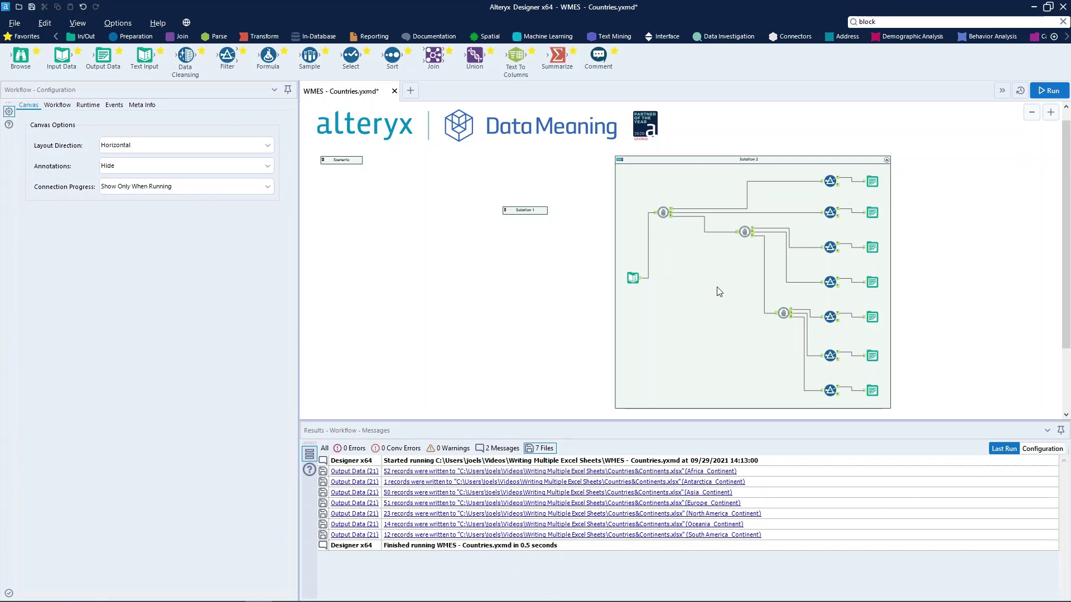
pyautogui.scroll(1, 723, 292)
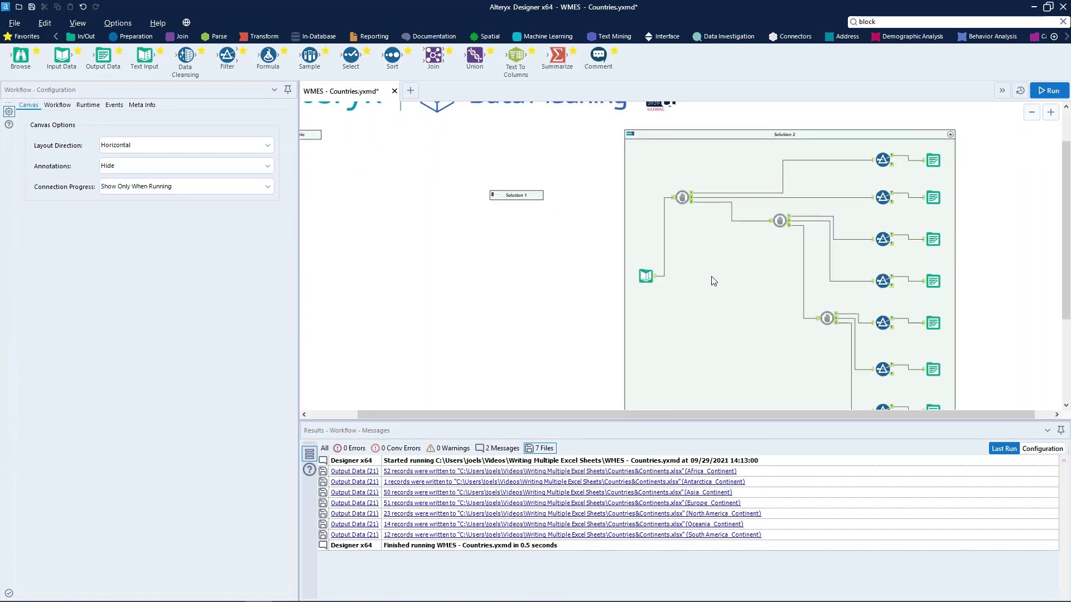
# Select Solution 2's first Block Until Done tool to show its empty configuration.
pyautogui.click(683, 198)
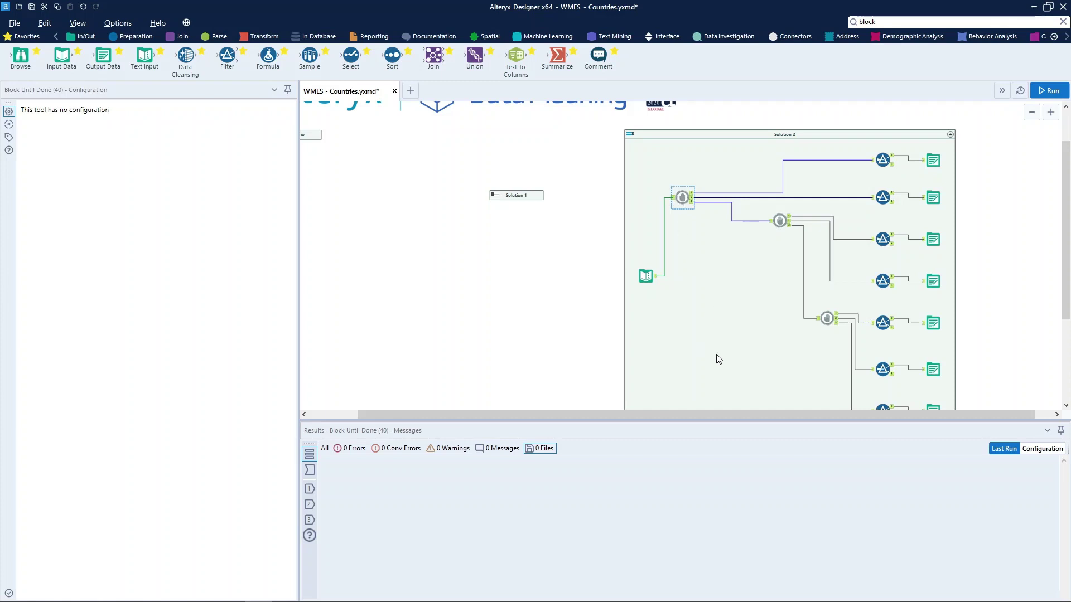
pyautogui.moveTo(1064, 167); pyautogui.dragTo(1065, 194)
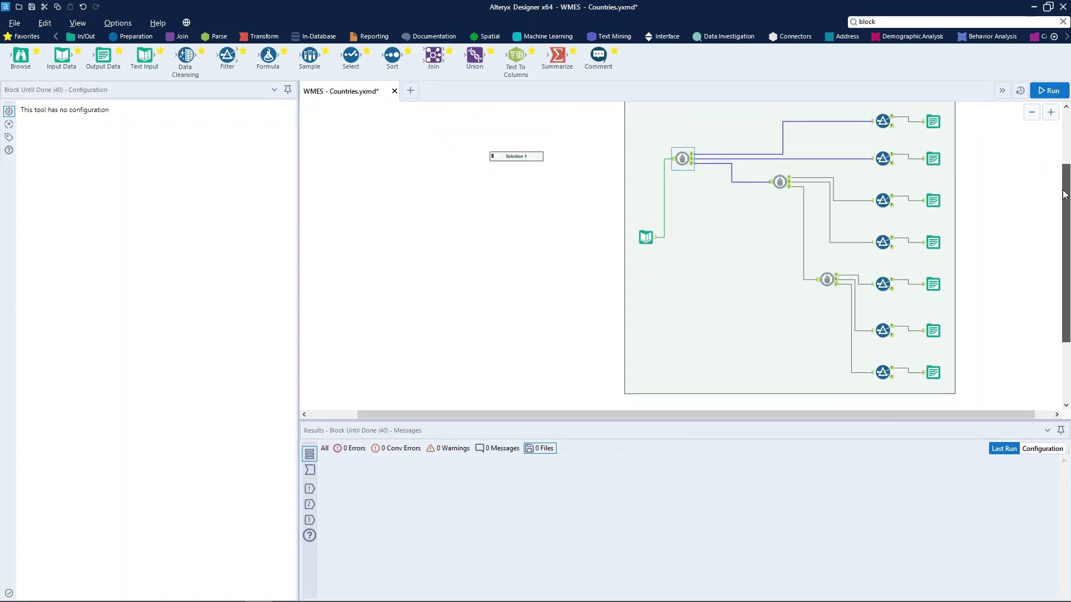
pyautogui.scroll(2, 681, 156)
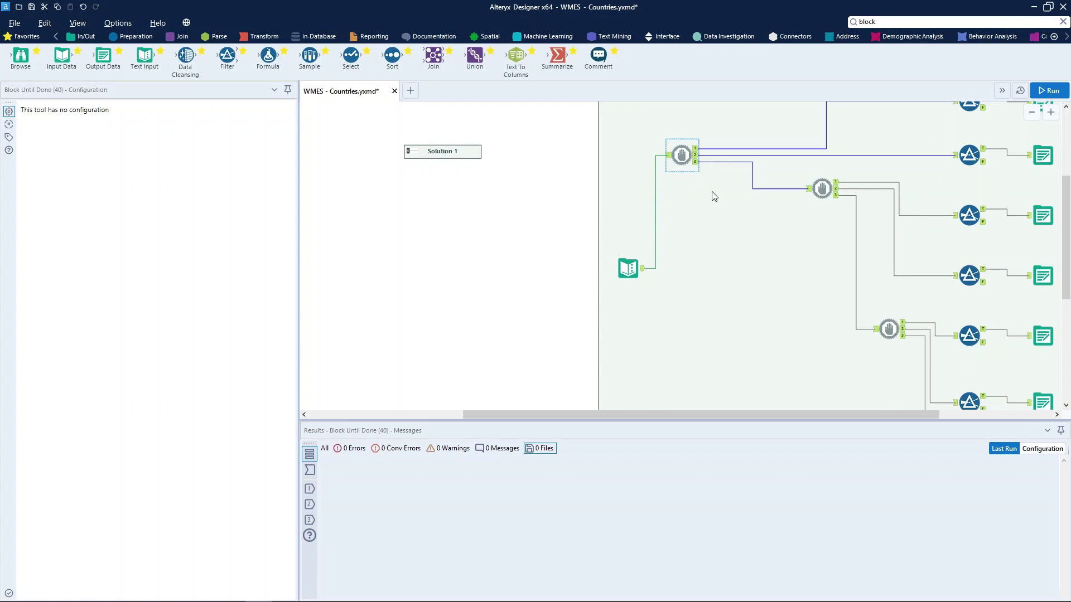
pyautogui.moveTo(659, 414); pyautogui.dragTo(703, 416)
pyautogui.scroll(2, 669, 270)
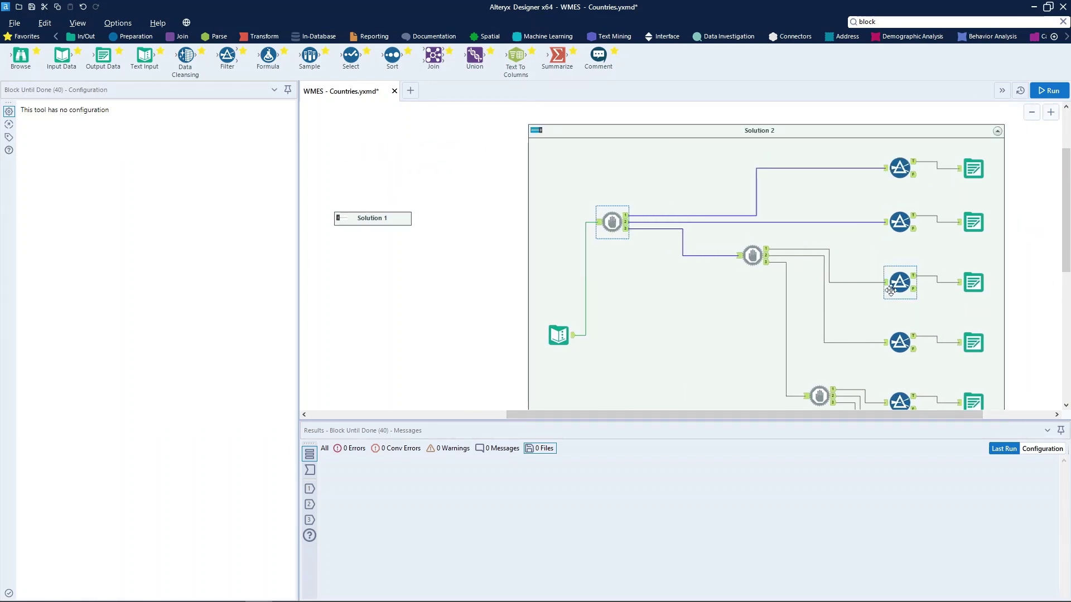
pyautogui.scroll(-5, 830, 270)
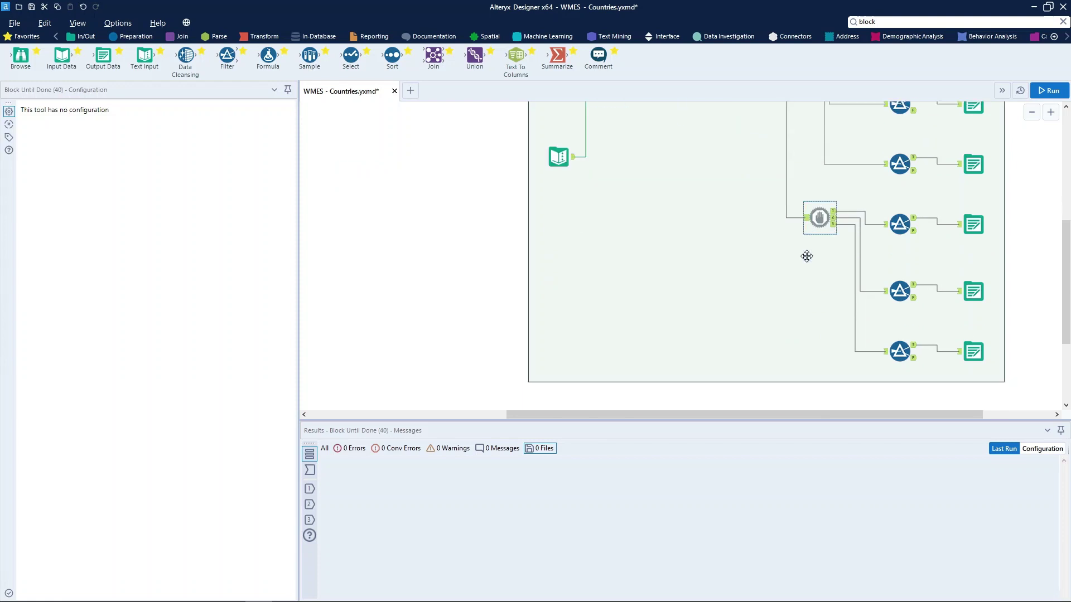
pyautogui.scroll(2, 725, 271)
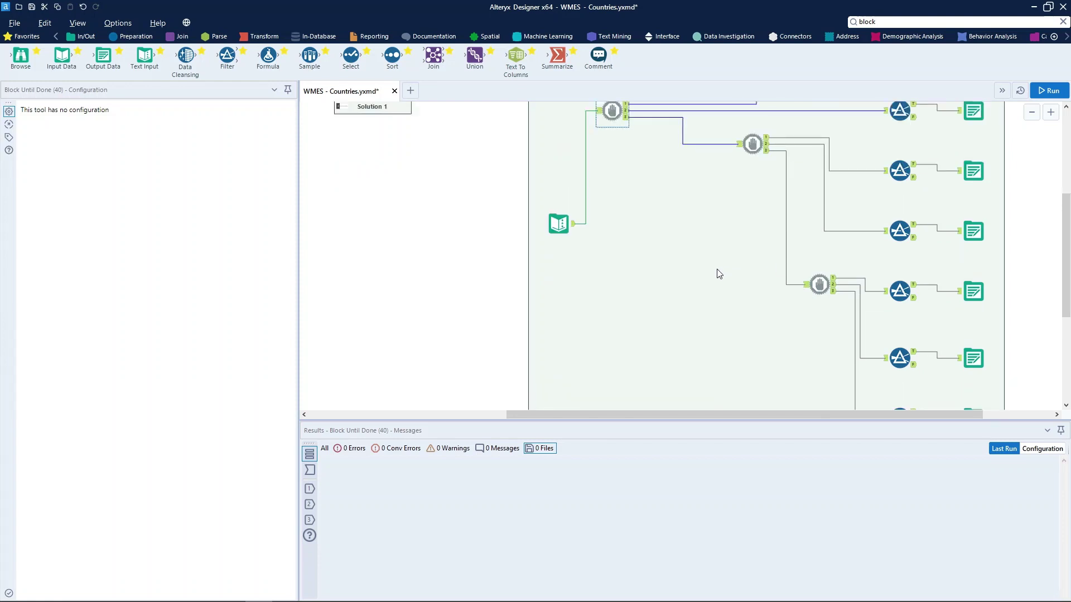
pyautogui.scroll(1, 705, 270)
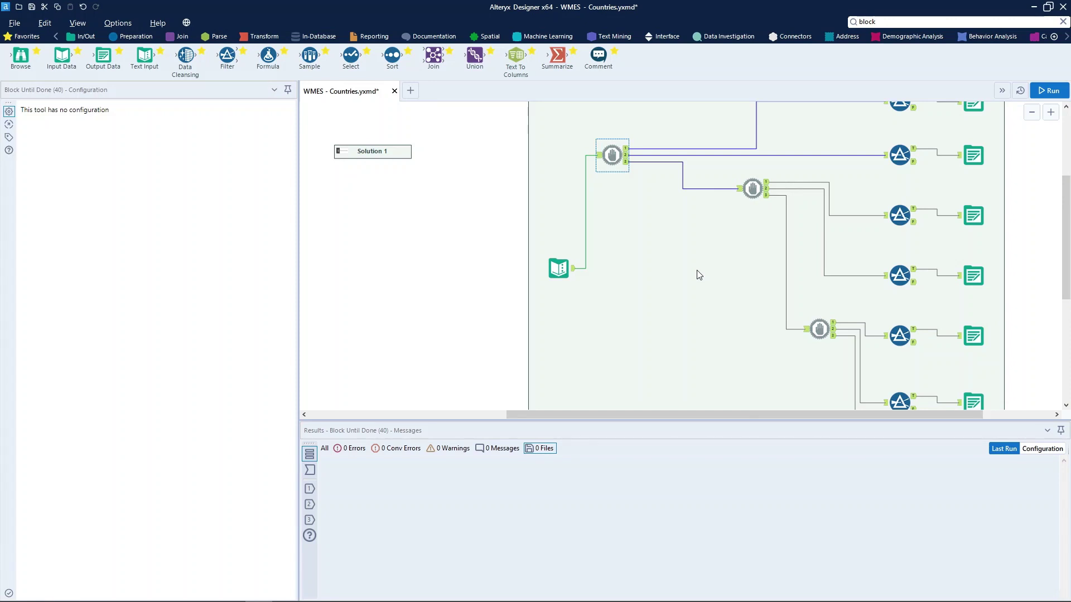
# Run the workflow error-free and filter Results to the seven written continent sheets.
pyautogui.click(699, 274)
pyautogui.scroll(-1, 699, 274)
pyautogui.scroll(2, 641, 249)
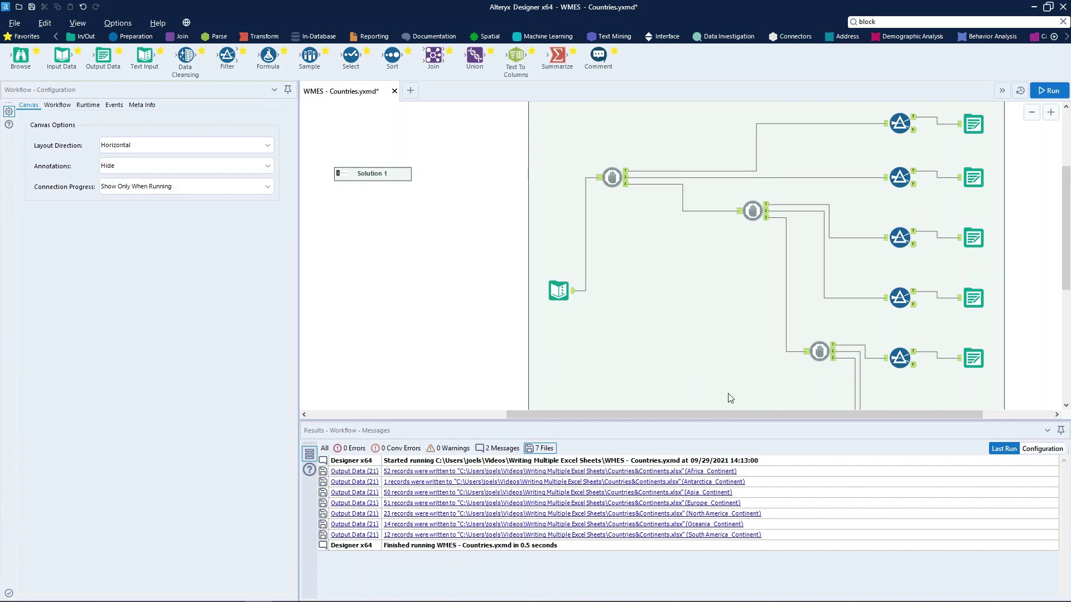
pyautogui.scroll(-3, 660, 343)
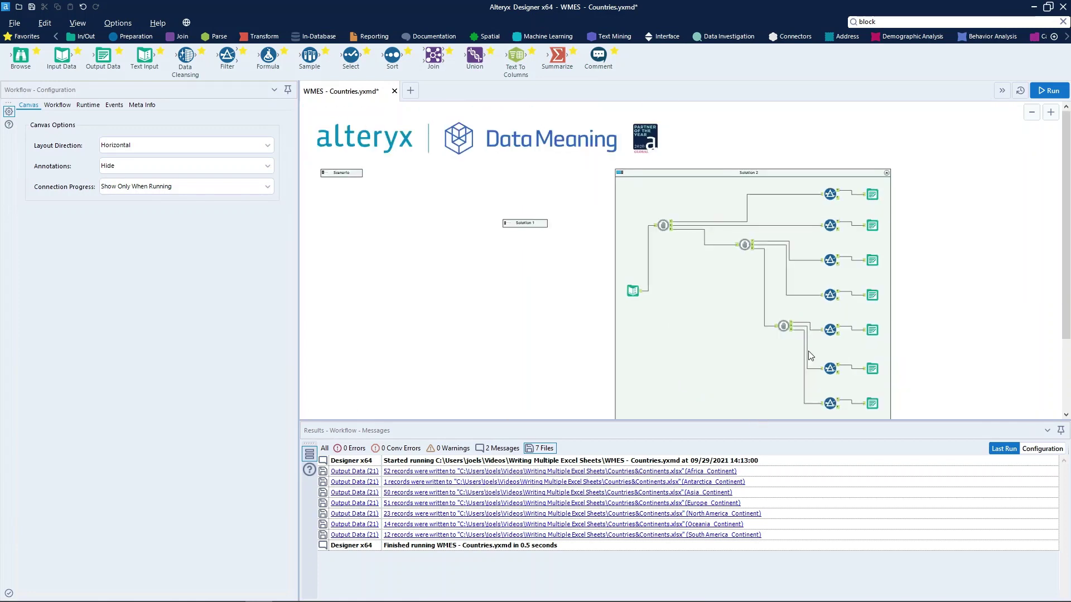
pyautogui.scroll(-1, 944, 223)
pyautogui.click(1048, 90)
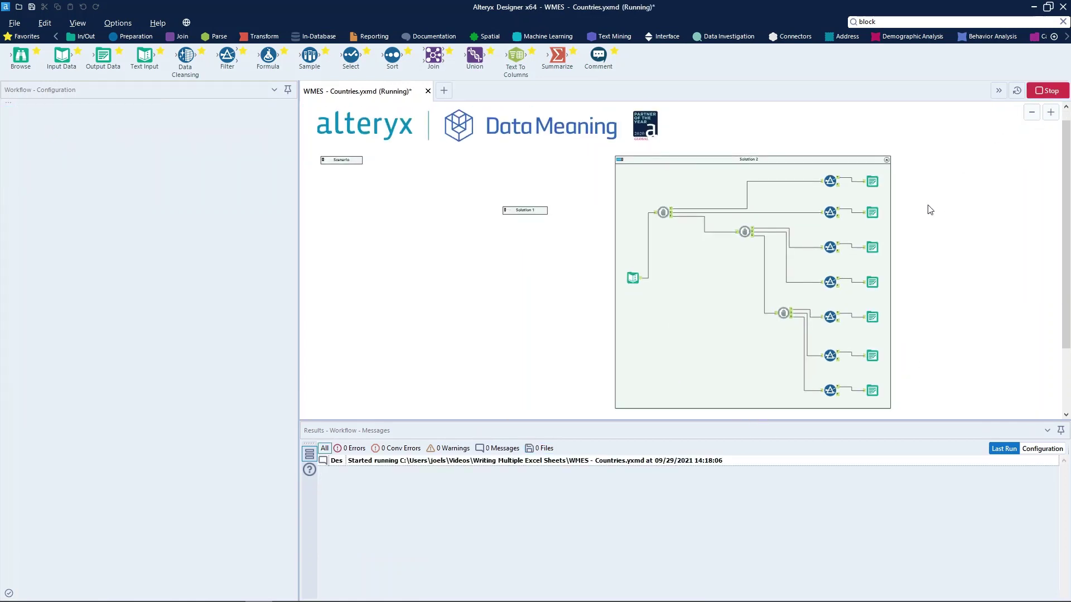
pyautogui.click(533, 449)
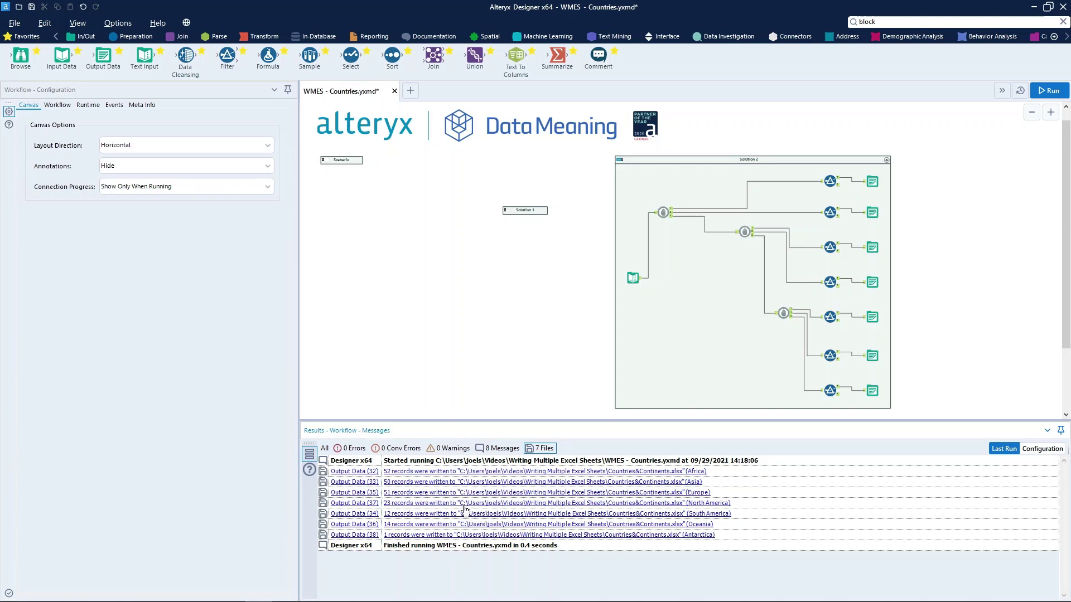
pyautogui.hotkey('ctrl', 'r')
# Open Countries&Continents.xlsx from Results and page through the Africa-to-Antarctica sheets and back to Africa.
pyautogui.click(461, 504)
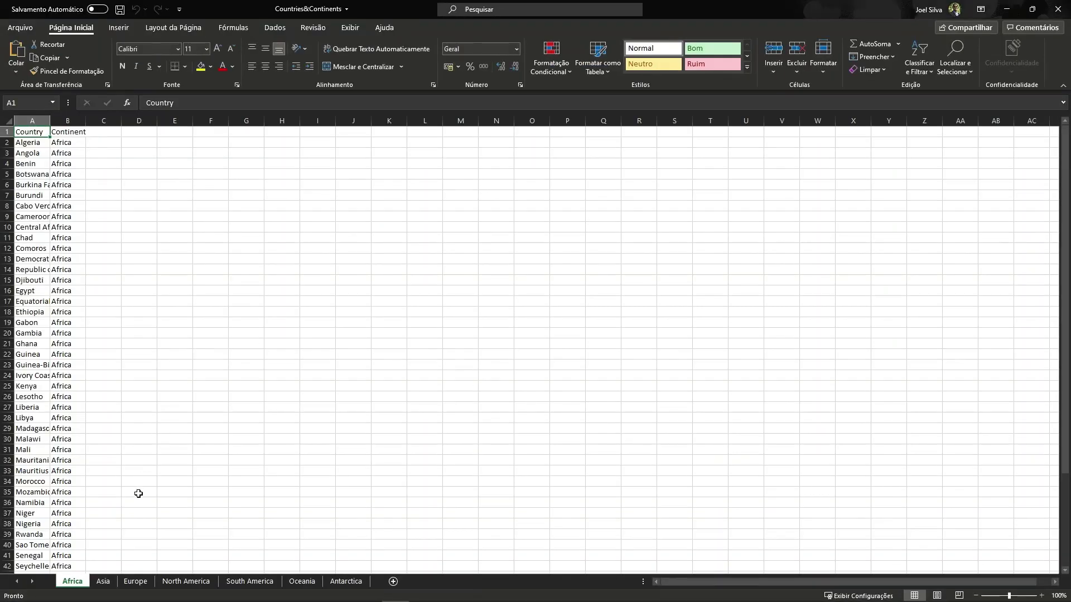
pyautogui.click(104, 581)
pyautogui.click(130, 581)
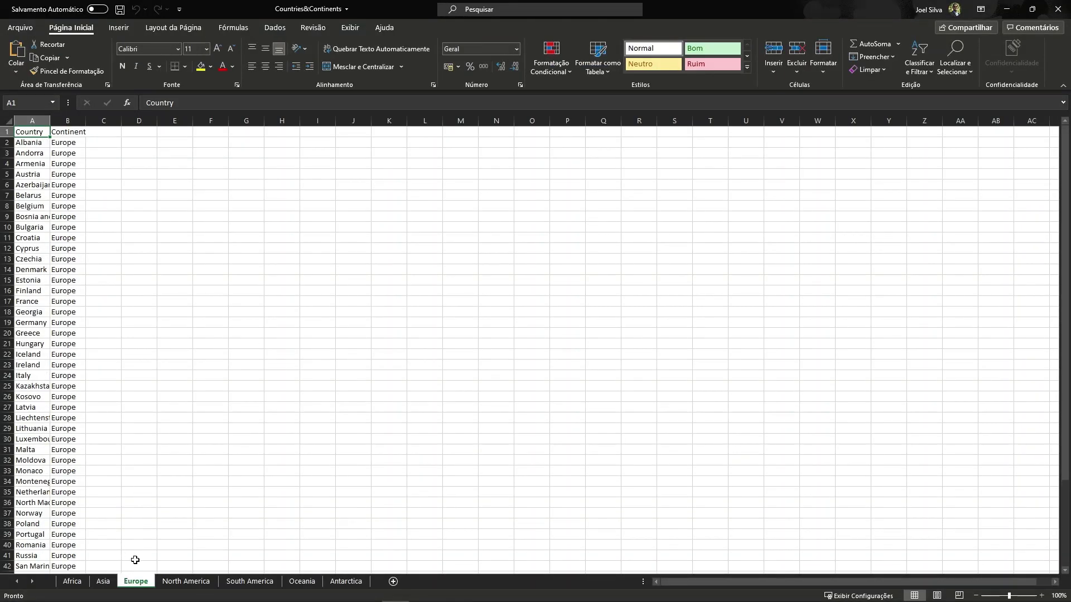
pyautogui.click(170, 581)
pyautogui.click(235, 582)
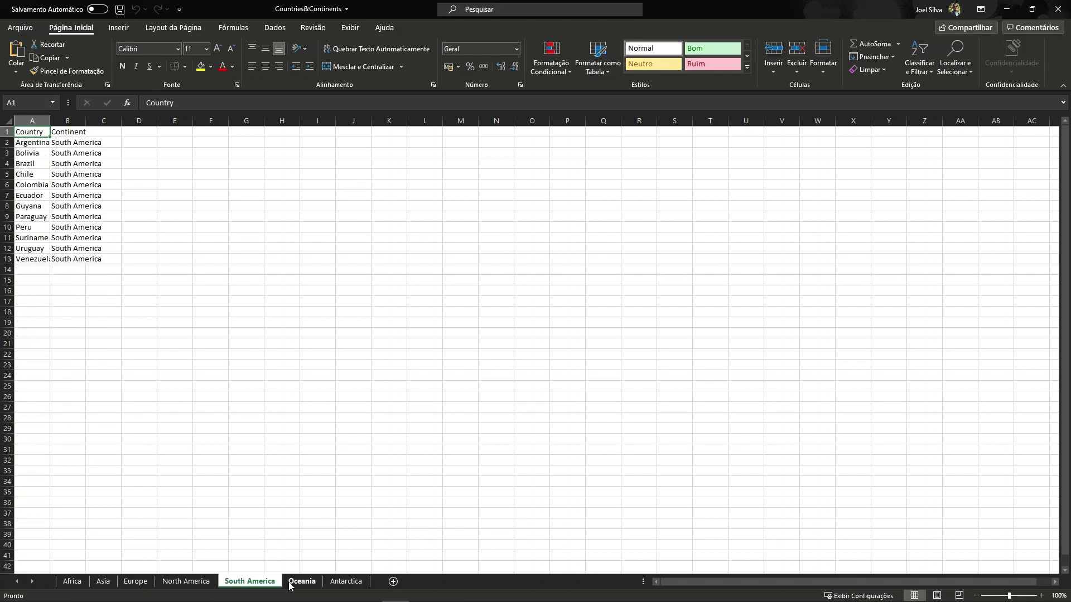
pyautogui.click(294, 582)
pyautogui.click(342, 582)
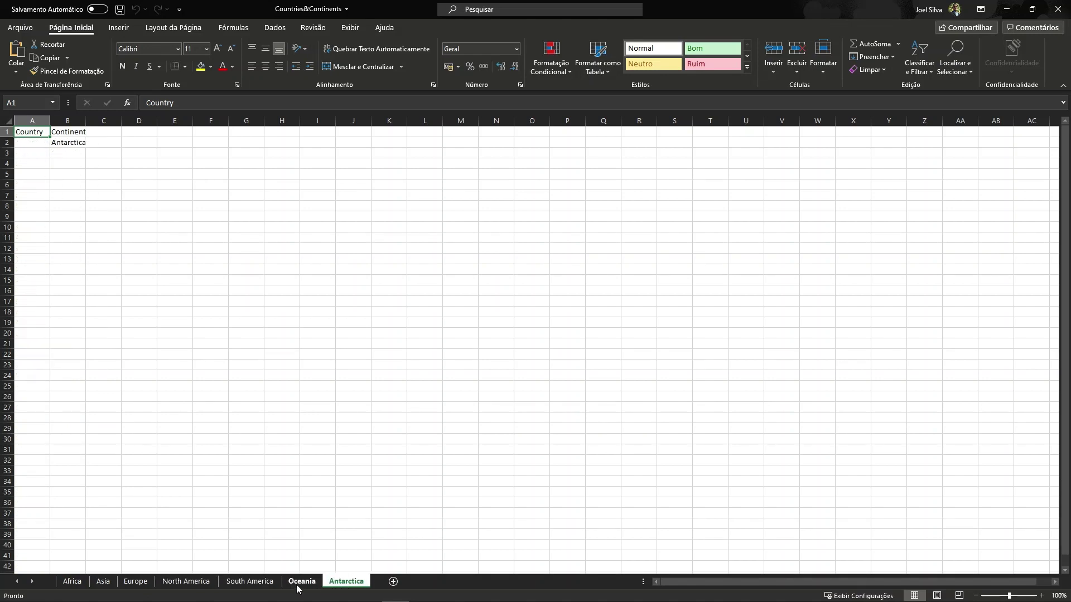
pyautogui.click(299, 584)
pyautogui.click(250, 585)
pyautogui.click(190, 584)
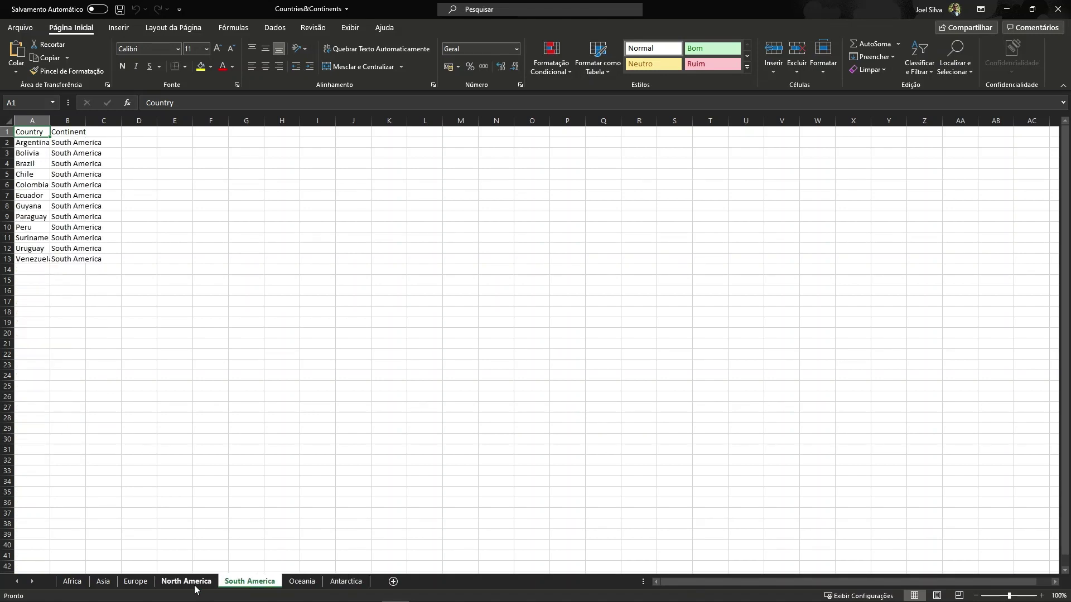
pyautogui.click(136, 584)
pyautogui.click(103, 584)
pyautogui.hotkey('ctrl', 'pageup')
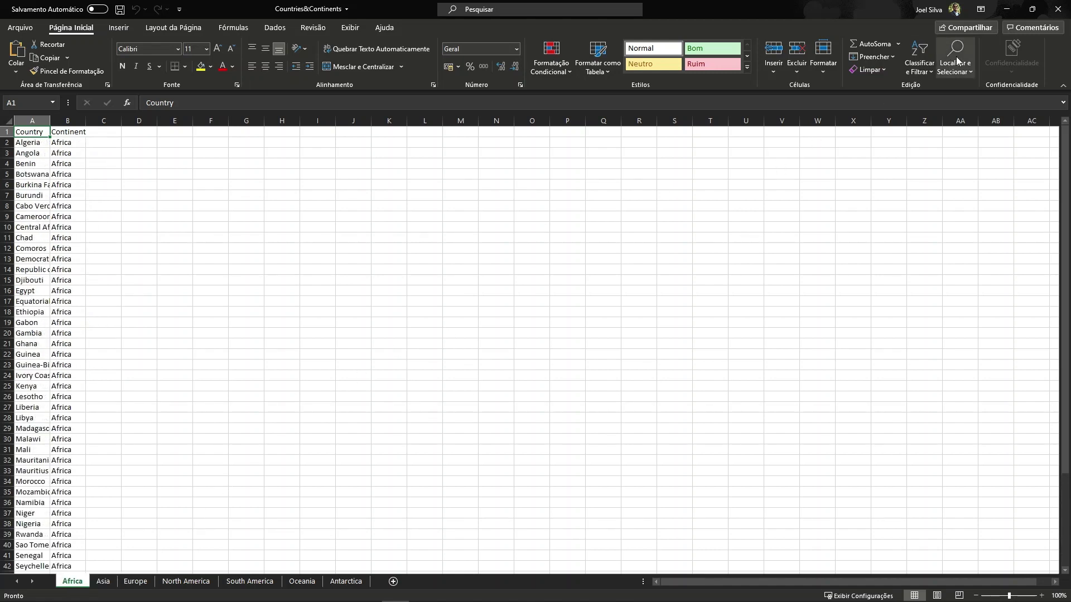
# Close the Countries&Continents.xlsx workbook in Excel.
pyautogui.click(1054, 16)
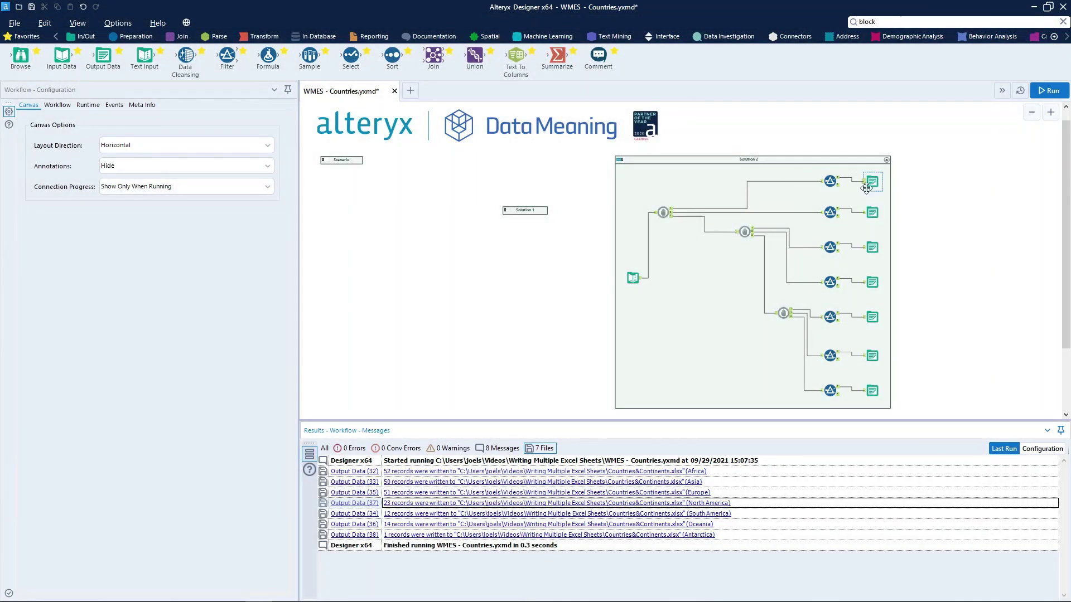